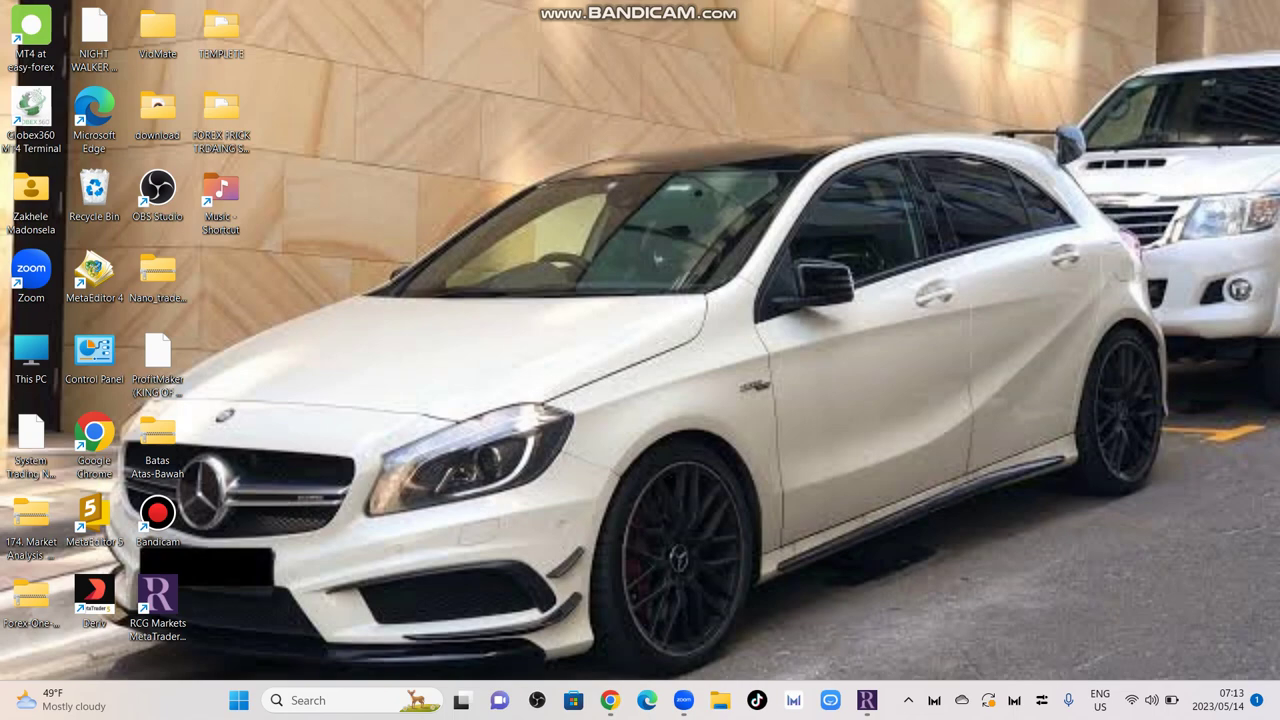
Step: Restore the RCG Markets MetaTrader 4 window showing the GER30 hourly chart
{"action": "left_click", "coordinate": [867, 700]}
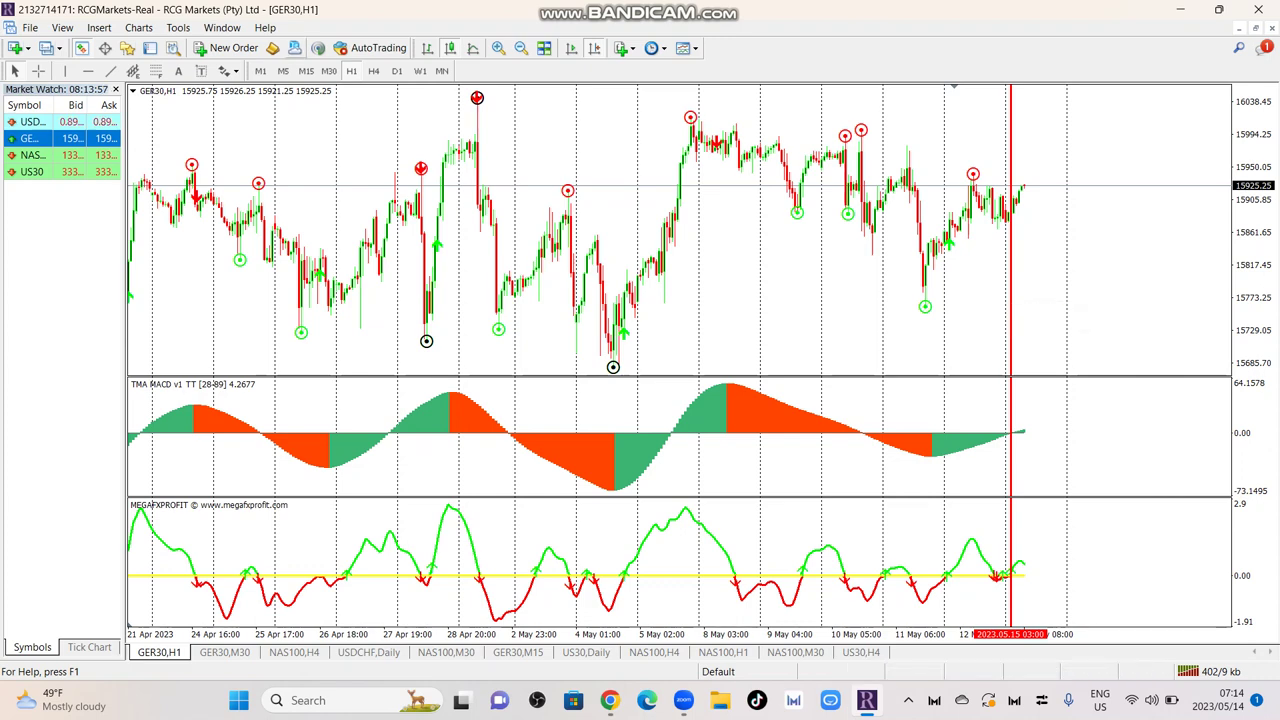
Step: Switch GER30 to M30, dismiss the sell-signal alert, then go to the second GER30,M30 chart
{"action": "left_click", "coordinate": [328, 70]}
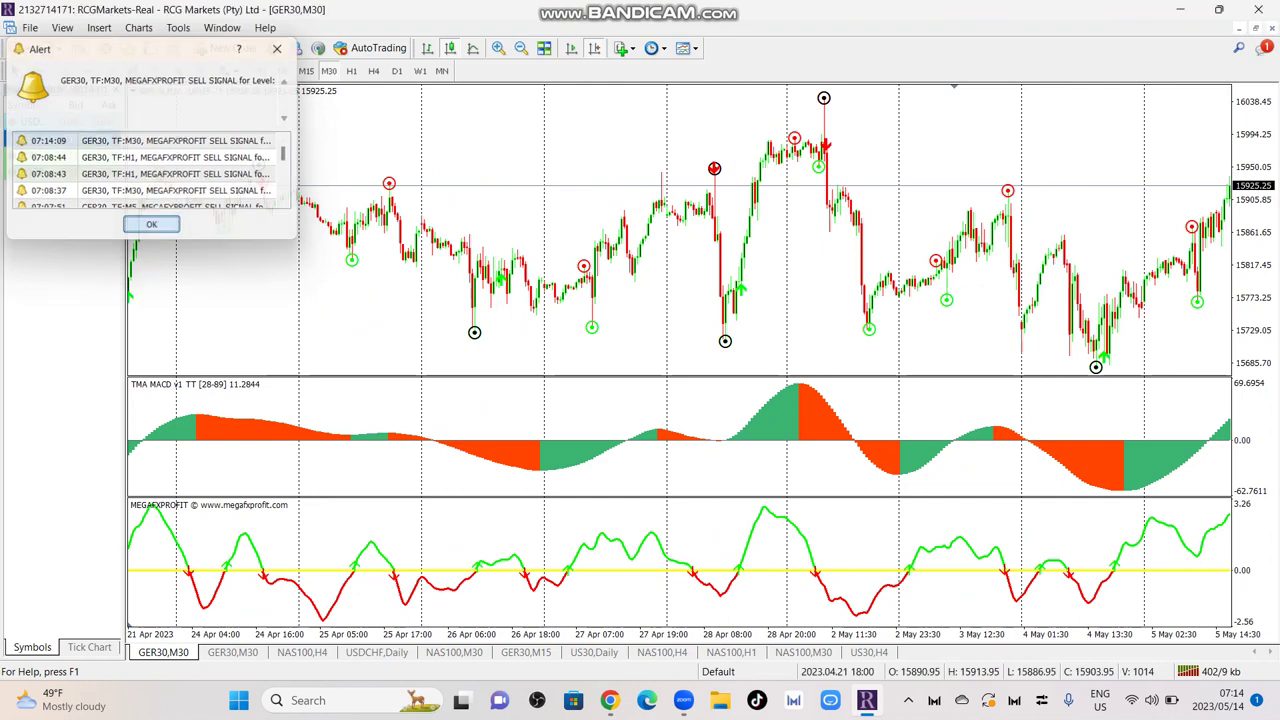
{"action": "left_click", "coordinate": [151, 224]}
{"action": "scroll", "coordinate": [680, 230], "scroll_direction": "down", "scroll_amount": 10}
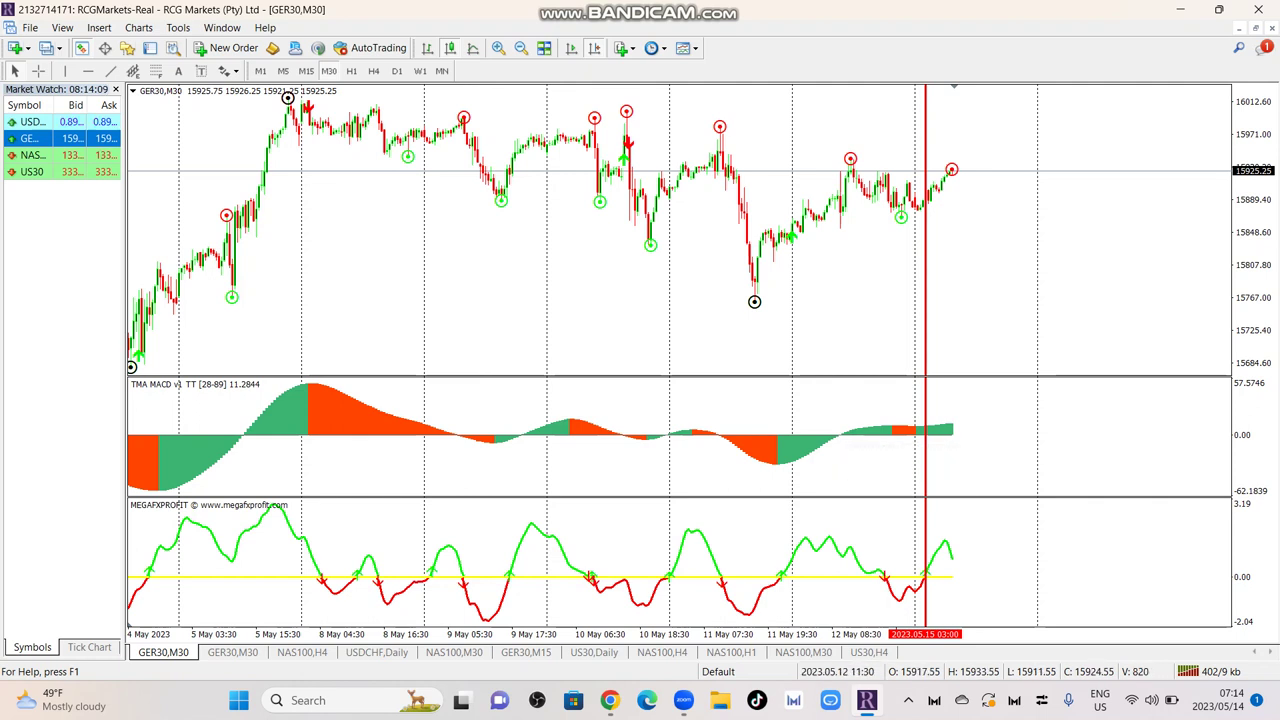
{"action": "mouse_move", "coordinate": [951, 172]}
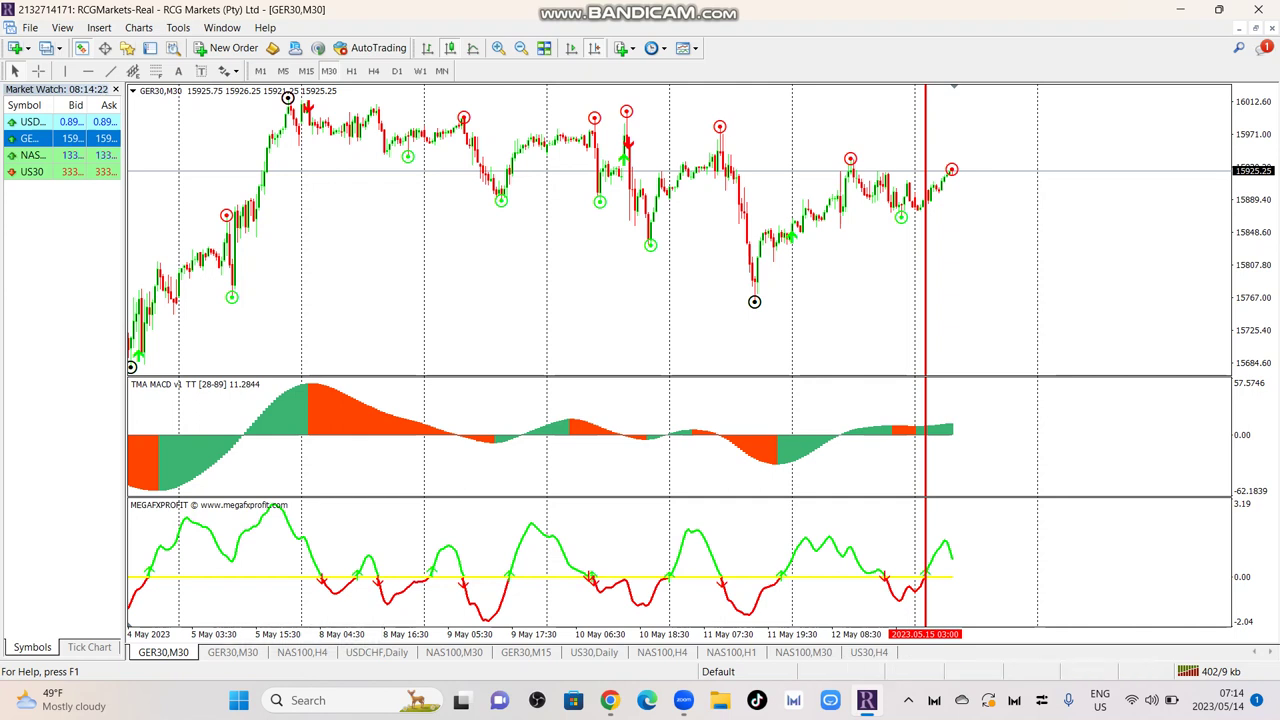
{"action": "left_click", "coordinate": [232, 652]}
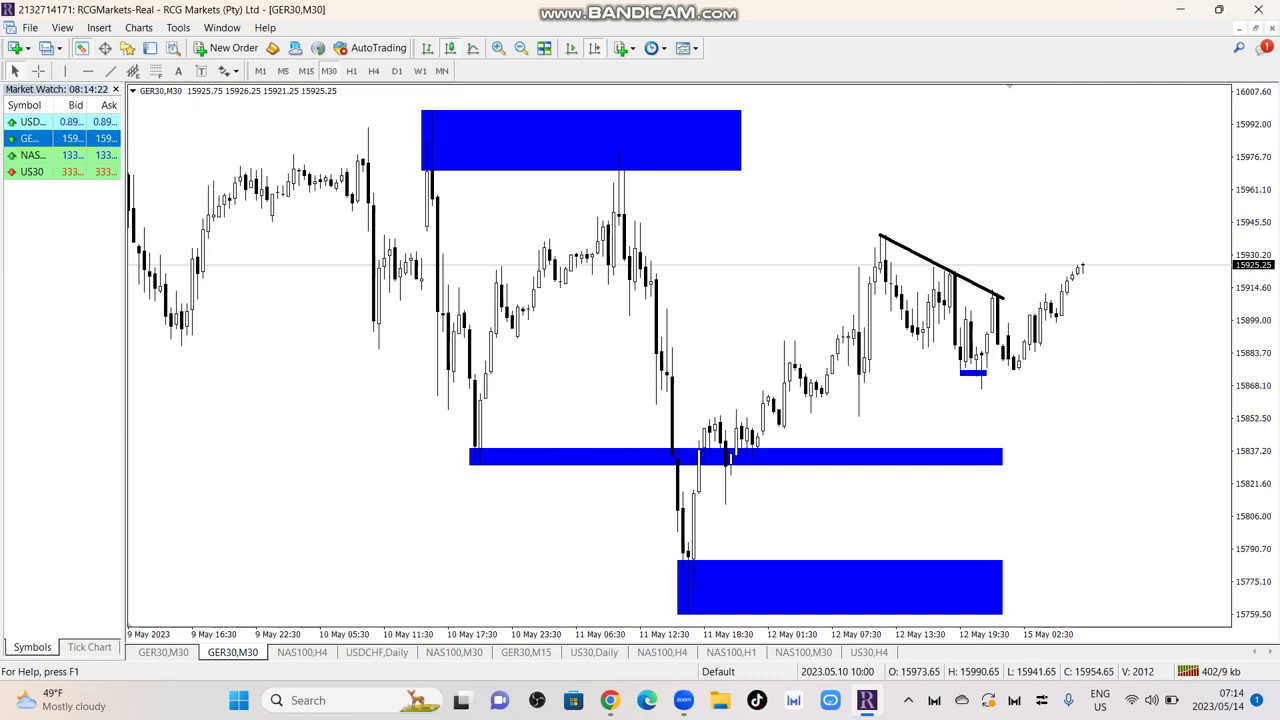
Step: Open the Objects List for the second GER30 M30 chart
{"action": "scroll", "coordinate": [680, 360], "scroll_direction": "up", "scroll_amount": 10}
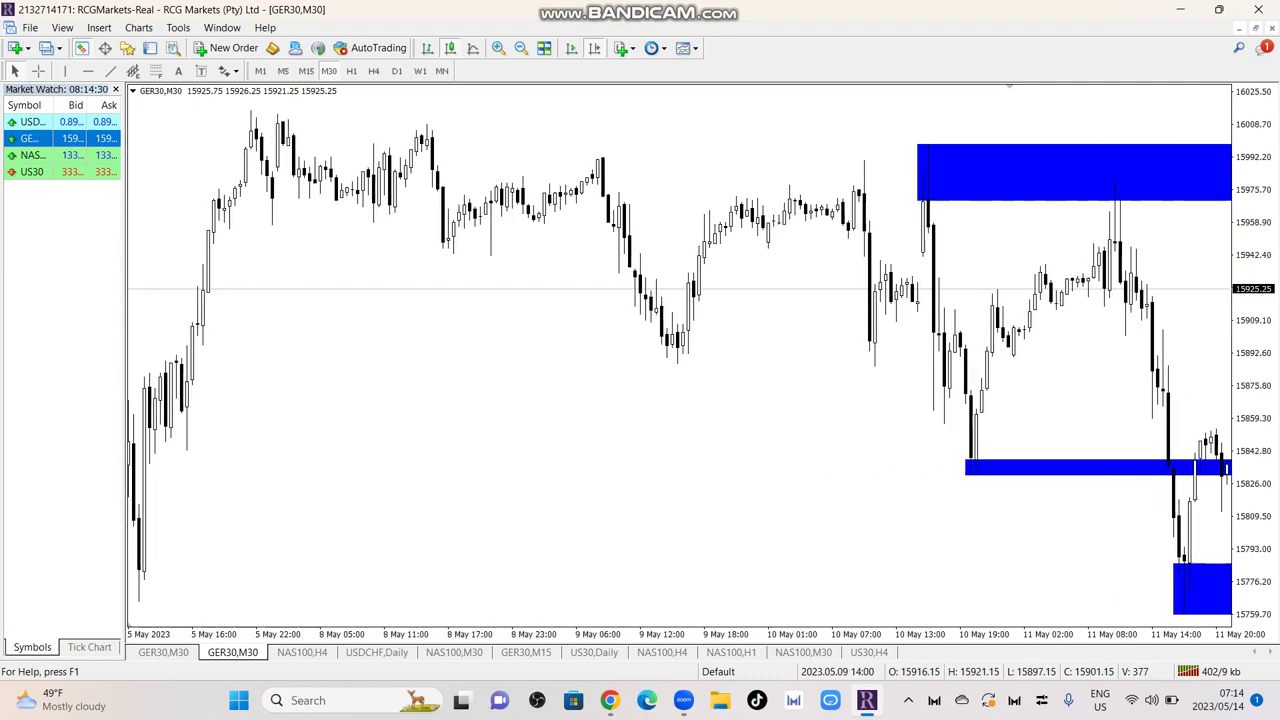
{"action": "scroll", "coordinate": [680, 360], "scroll_direction": "down", "scroll_amount": 9}
{"action": "scroll", "coordinate": [680, 360], "scroll_direction": "down", "scroll_amount": 5}
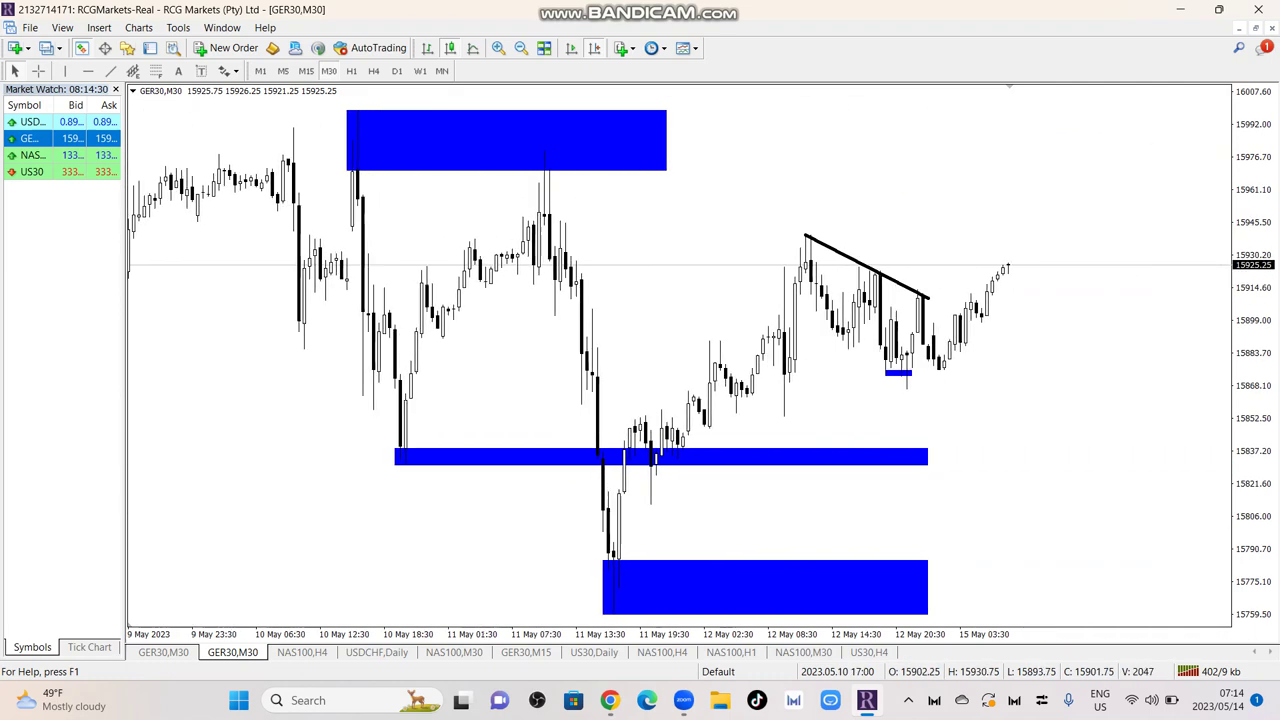
{"action": "right_click", "coordinate": [565, 312]}
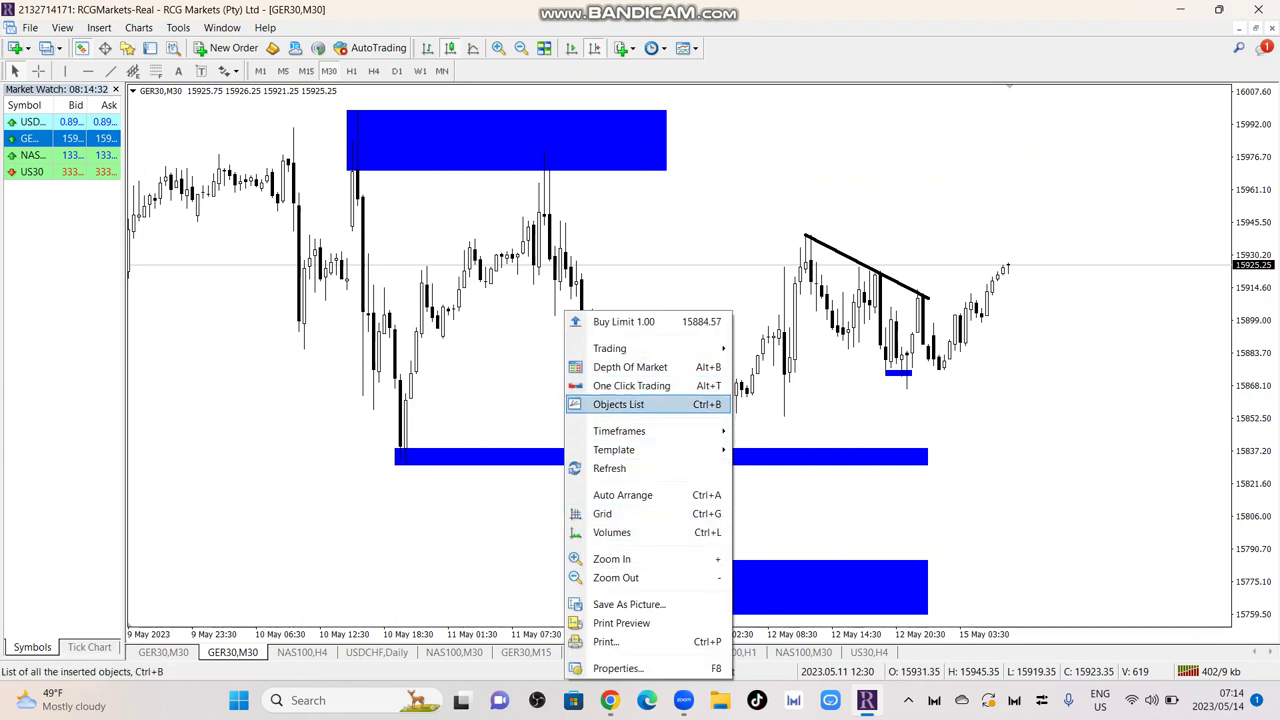
{"action": "left_click", "coordinate": [618, 404]}
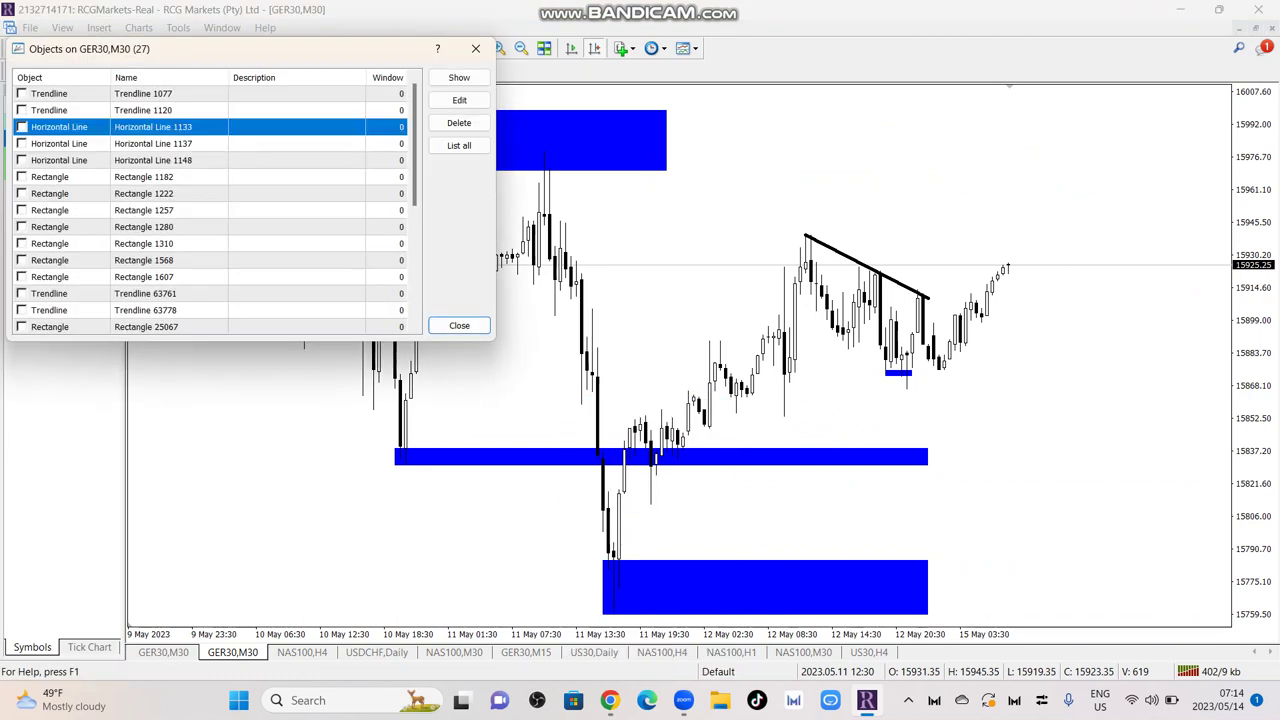
Step: Delete all old horizontal lines, trendlines and rectangle zones, then close the list
{"action": "left_click", "coordinate": [459, 122]}
{"action": "left_click", "coordinate": [459, 122]}
{"action": "left_click", "coordinate": [459, 122]}
{"action": "left_click", "coordinate": [459, 122]}
{"action": "left_click", "coordinate": [459, 122]}
{"action": "left_click", "coordinate": [459, 122]}
{"action": "left_click", "coordinate": [459, 122]}
{"action": "left_click", "coordinate": [459, 122]}
{"action": "left_click", "coordinate": [459, 122]}
{"action": "left_click", "coordinate": [459, 122]}
{"action": "left_click", "coordinate": [459, 122]}
{"action": "left_click", "coordinate": [459, 122]}
{"action": "left_click", "coordinate": [459, 122]}
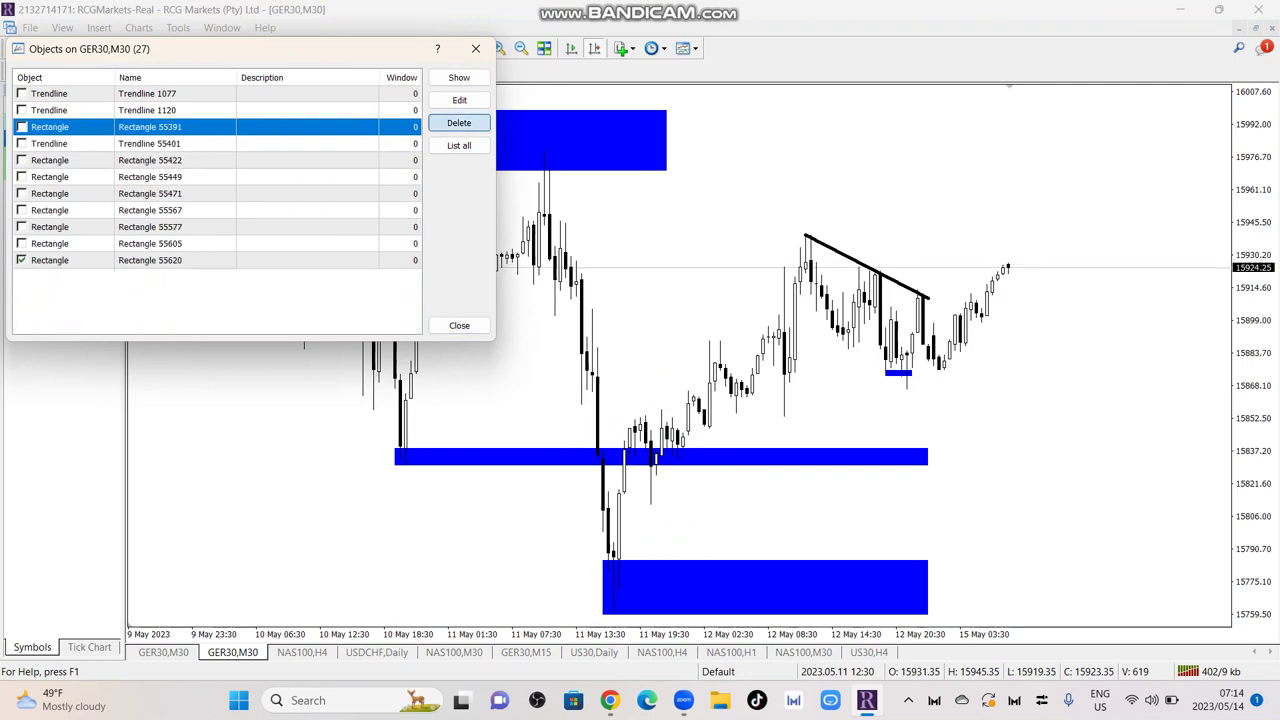
{"action": "left_click", "coordinate": [459, 122]}
{"action": "left_click", "coordinate": [459, 122]}
{"action": "left_click", "coordinate": [459, 122]}
{"action": "left_click", "coordinate": [459, 122]}
{"action": "left_click", "coordinate": [459, 122]}
{"action": "left_click", "coordinate": [459, 122]}
{"action": "left_click", "coordinate": [459, 122]}
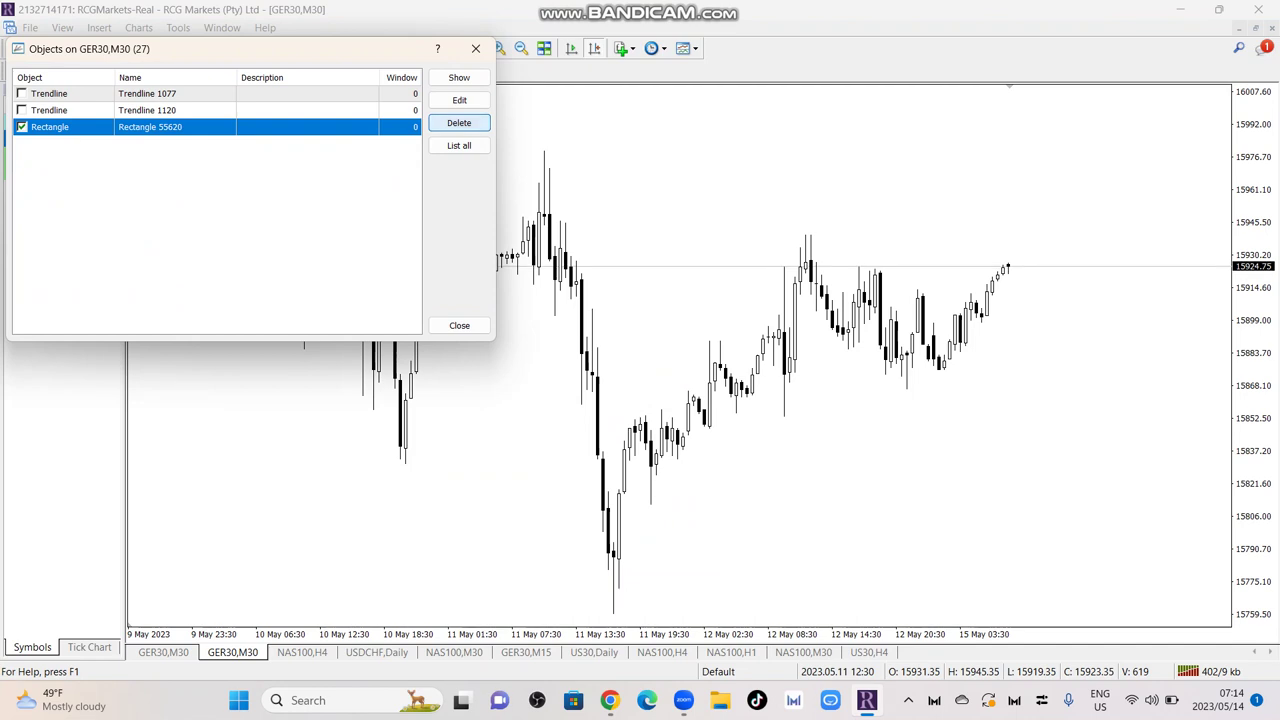
{"action": "left_click", "coordinate": [476, 48]}
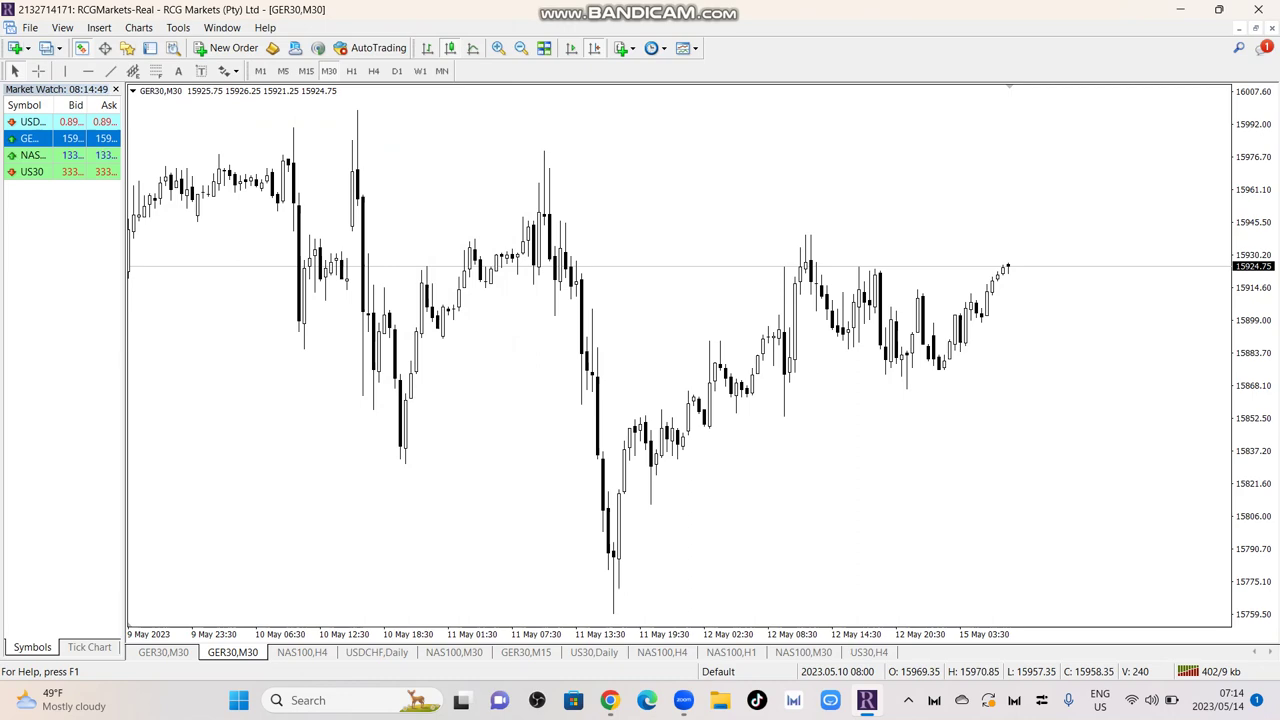
Step: Zoom out, draw a falling trendline along the highs from 5 May, and project a rise to it and a drop to about 15831
{"action": "key", "text": "Left"}
{"action": "key", "text": "Left"}
{"action": "key", "text": "Left"}
{"action": "key", "text": "Left"}
{"action": "key", "text": "Left"}
{"action": "key", "text": "Left"}
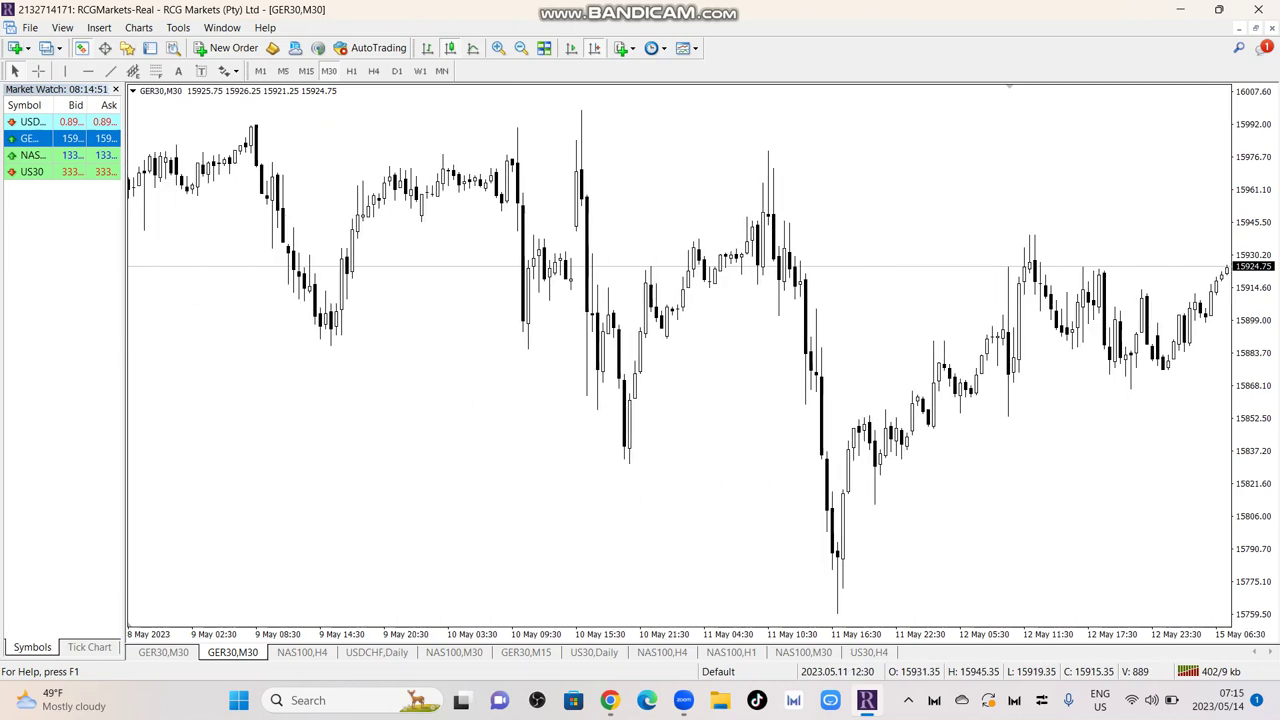
{"action": "key", "text": "Left"}
{"action": "key", "text": "Left"}
{"action": "key", "text": "Left"}
{"action": "key", "text": "Left"}
{"action": "key", "text": "Right"}
{"action": "key", "text": "Right"}
{"action": "key", "text": "Right"}
{"action": "key", "text": "Right"}
{"action": "key", "text": "Right"}
{"action": "key", "text": "Right"}
{"action": "key", "text": "Right"}
{"action": "key", "text": "Right"}
{"action": "key", "text": "Right"}
{"action": "key", "text": "Right"}
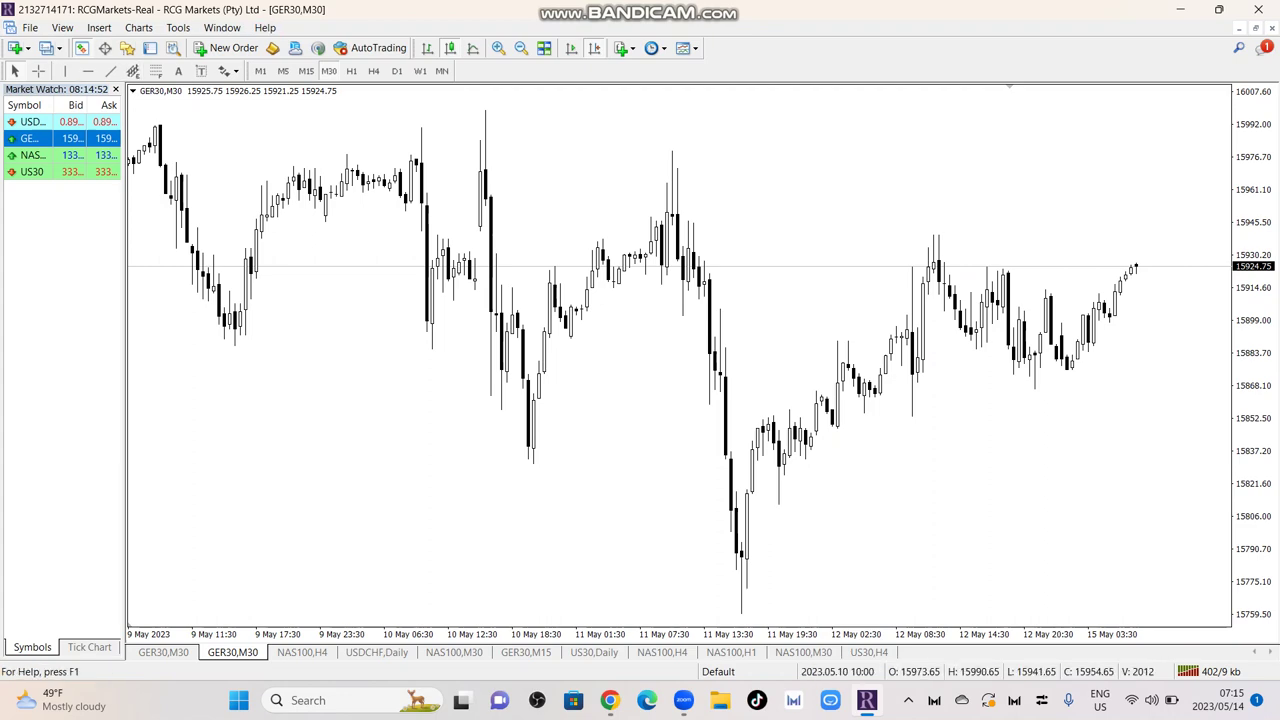
{"action": "left_click", "coordinate": [520, 48]}
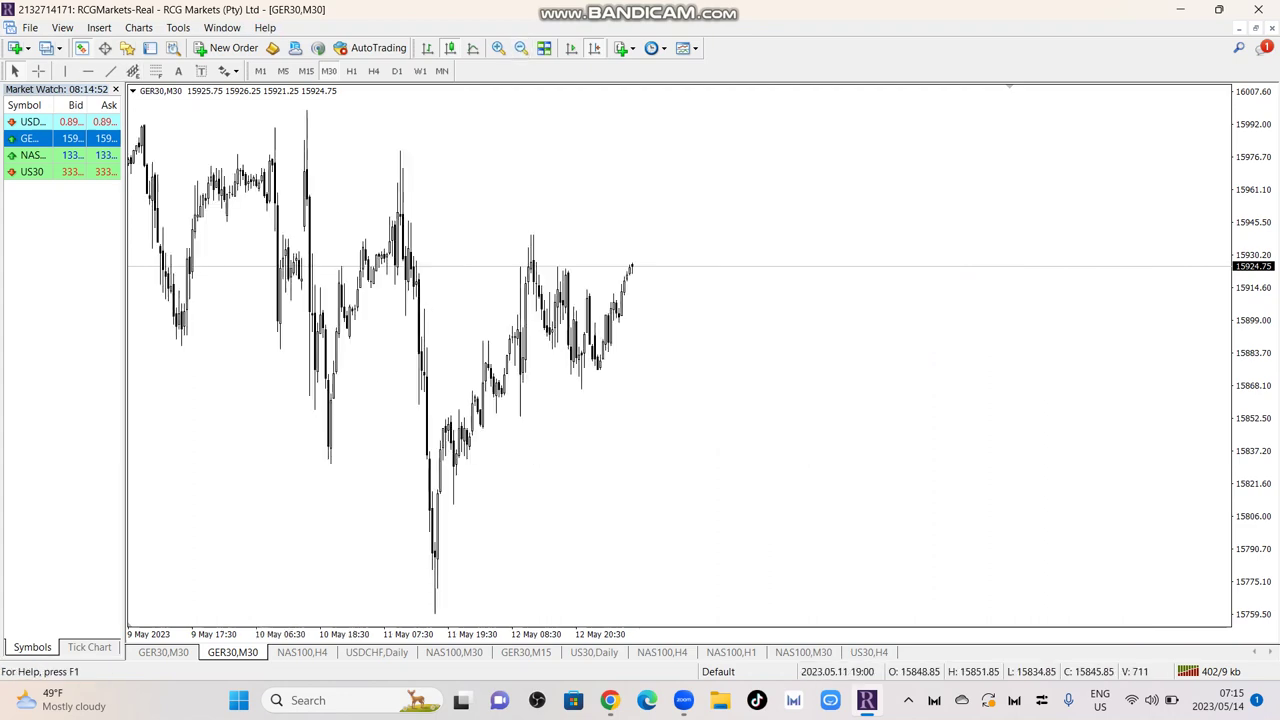
{"action": "key", "text": "Left"}
{"action": "key", "text": "Right"}
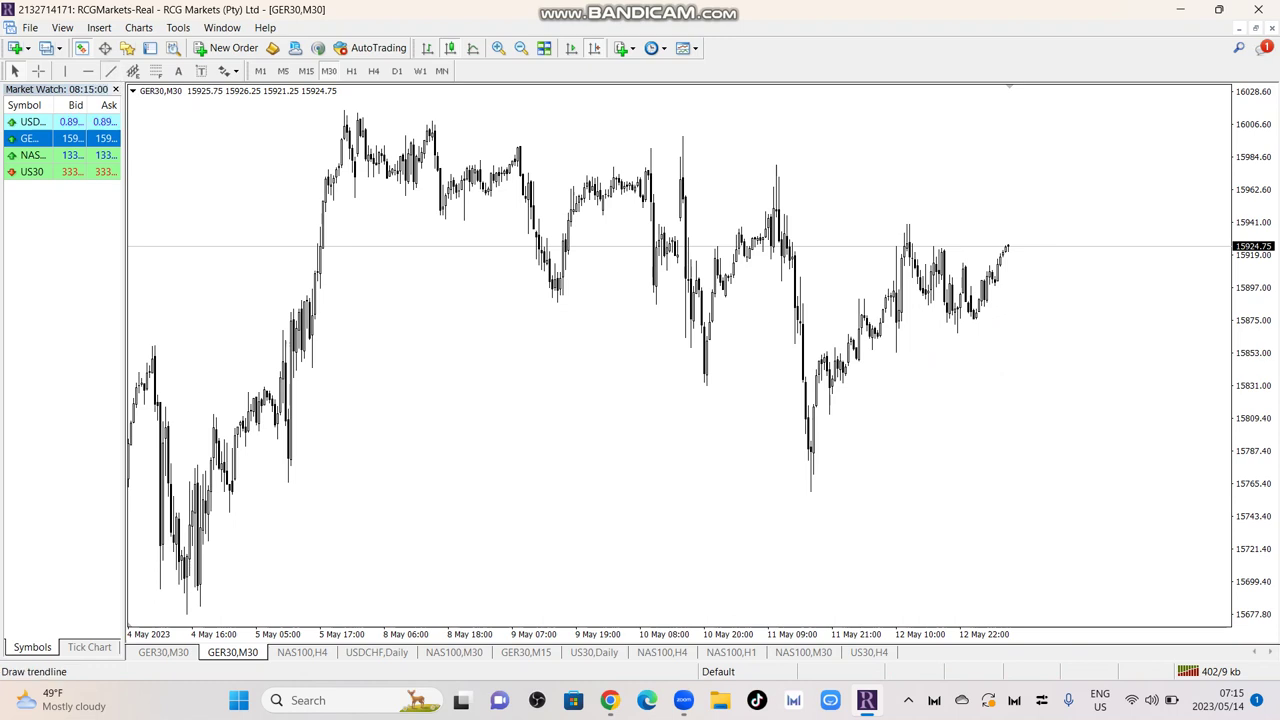
{"action": "mouse_move", "coordinate": [342, 110]}
{"action": "left_mouse_down"}
{"action": "mouse_move", "coordinate": [886, 166]}
{"action": "mouse_move", "coordinate": [1114, 206]}
{"action": "mouse_move", "coordinate": [1067, 199]}
{"action": "left_mouse_up"}
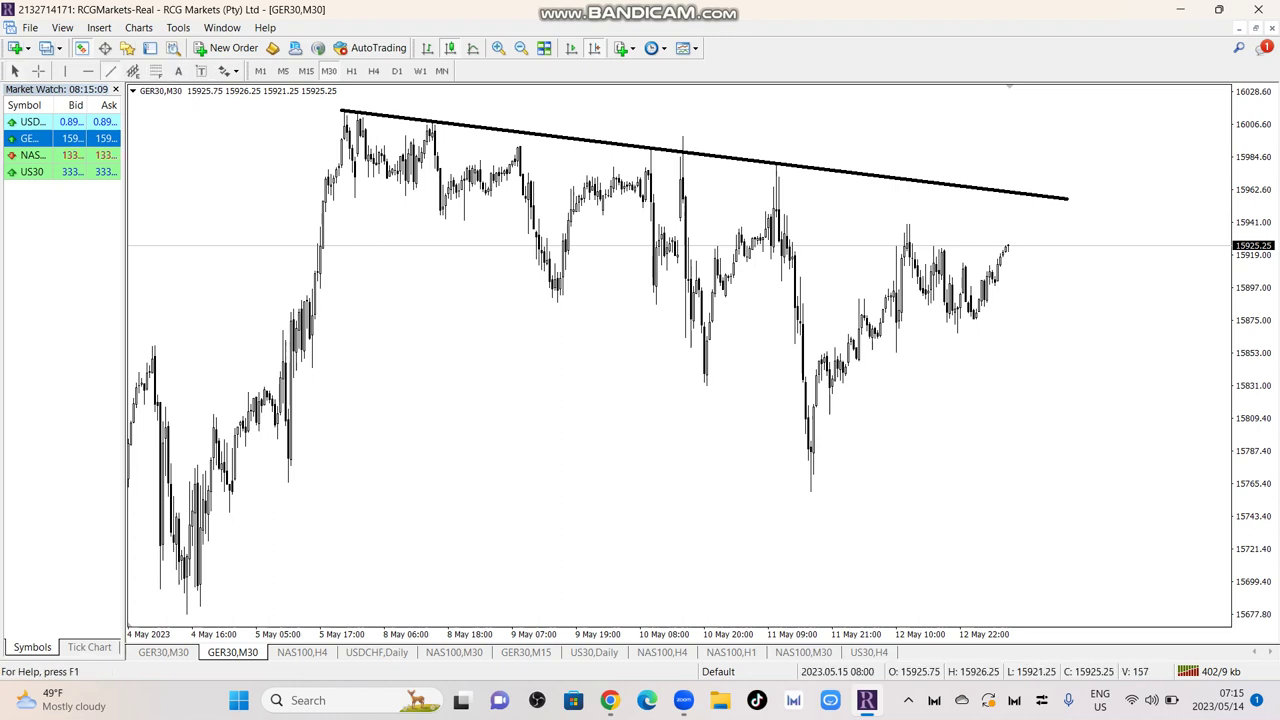
{"action": "left_click_drag", "start_coordinate": [1007, 246], "coordinate": [1019, 205]}
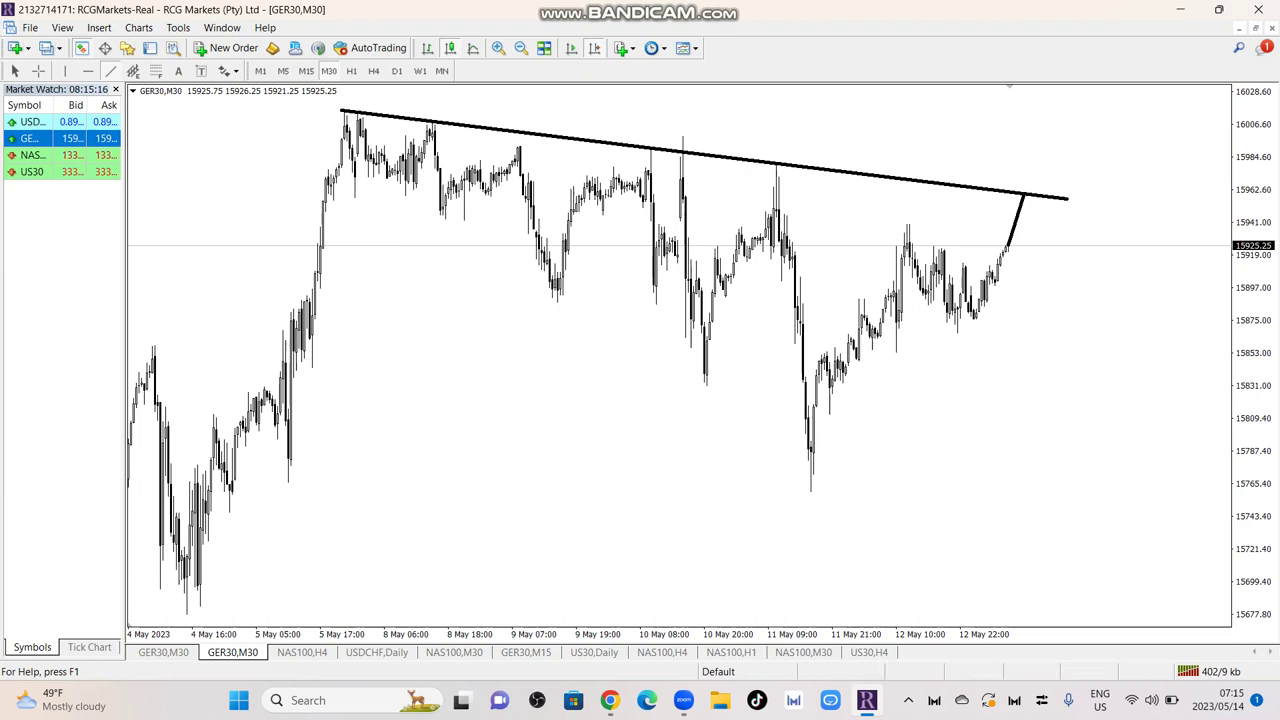
{"action": "mouse_move", "coordinate": [1026, 194]}
{"action": "left_mouse_down"}
{"action": "mouse_move", "coordinate": [1078, 410]}
{"action": "mouse_move", "coordinate": [1048, 386]}
{"action": "left_mouse_up"}
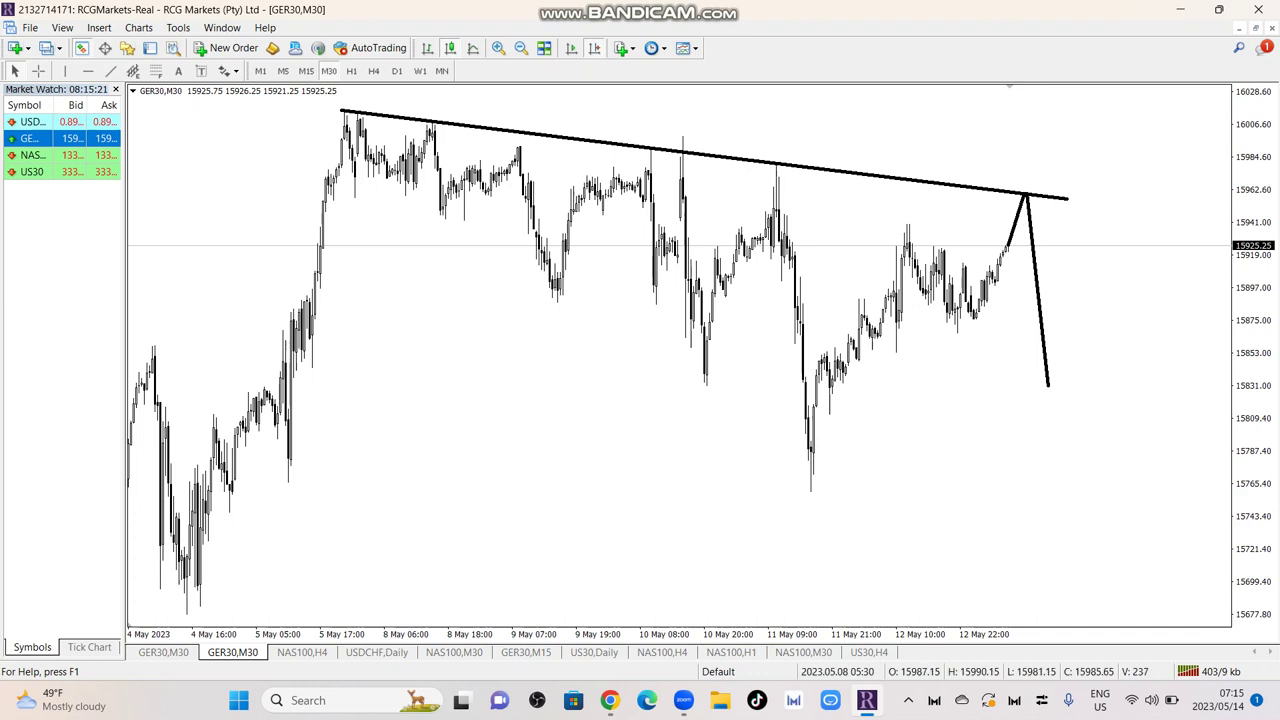
Step: Draw blue rectangle zones near 15831 and around the 15765–15787 low
{"action": "left_click", "coordinate": [99, 27]}
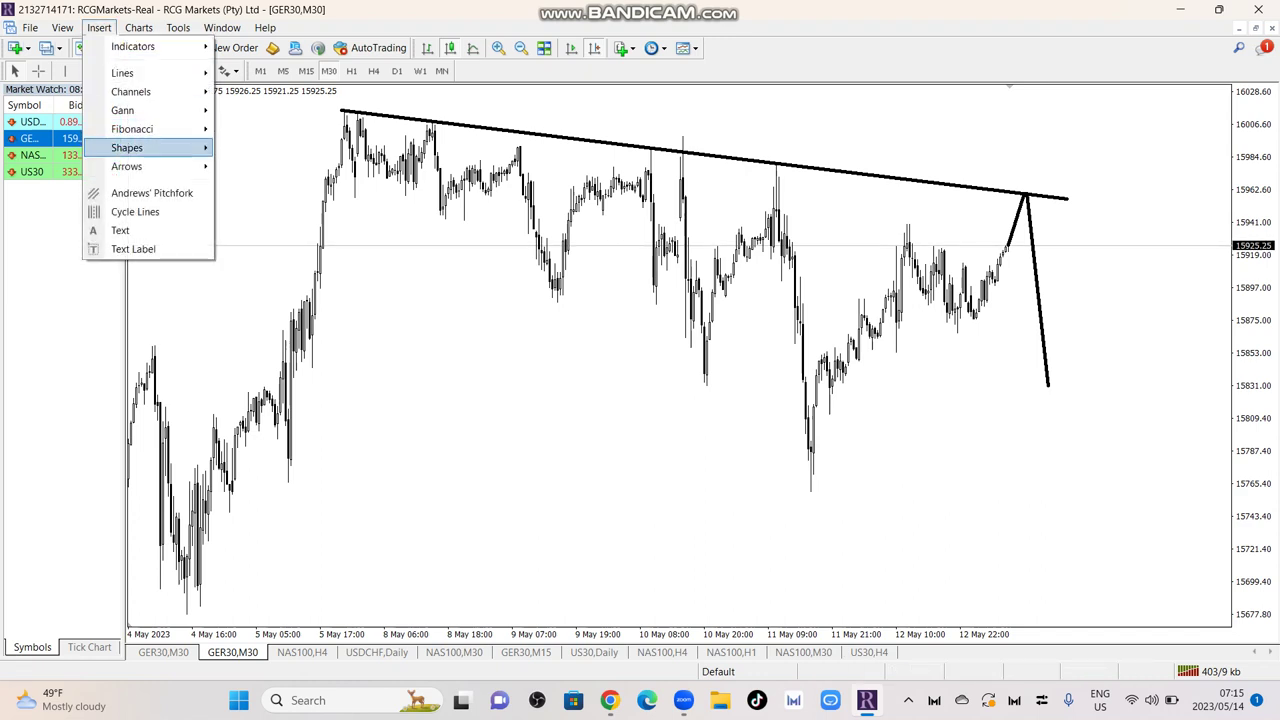
{"action": "mouse_move", "coordinate": [127, 147]}
{"action": "left_click", "coordinate": [262, 147]}
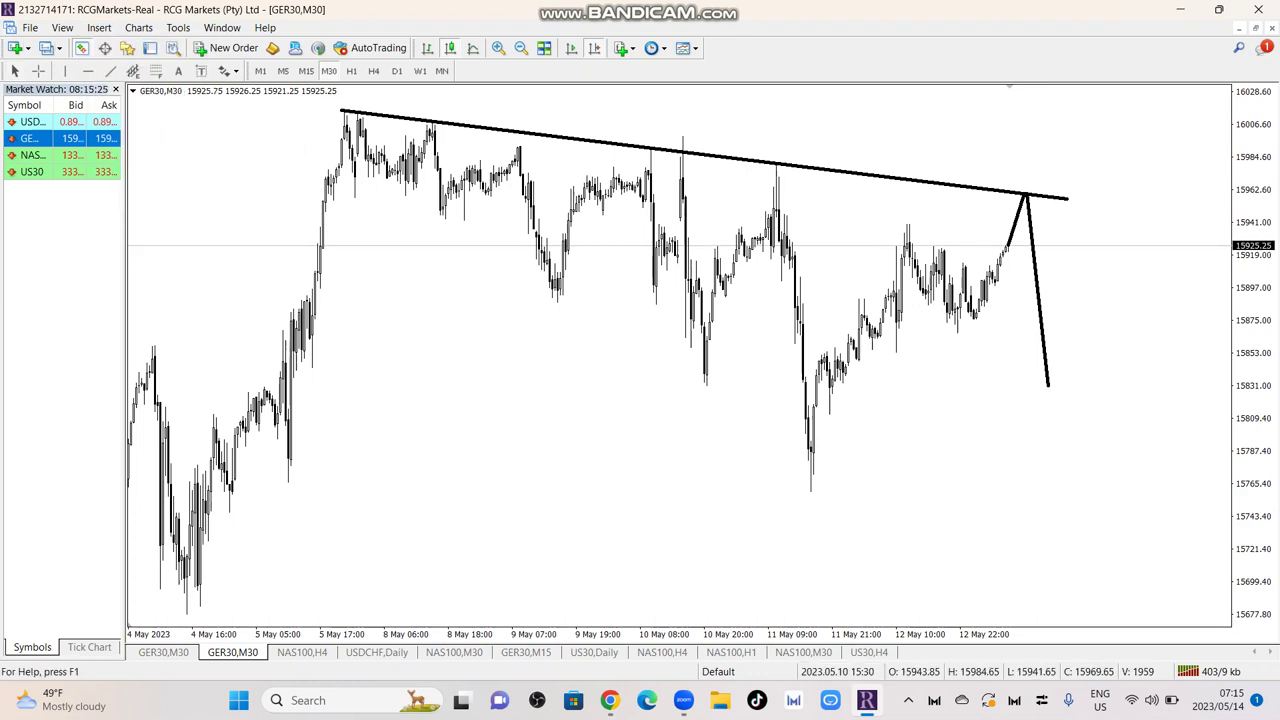
{"action": "mouse_move", "coordinate": [702, 372]}
{"action": "left_mouse_down"}
{"action": "mouse_move", "coordinate": [1020, 406]}
{"action": "mouse_move", "coordinate": [1023, 374]}
{"action": "mouse_move", "coordinate": [1066, 386]}
{"action": "left_mouse_up"}
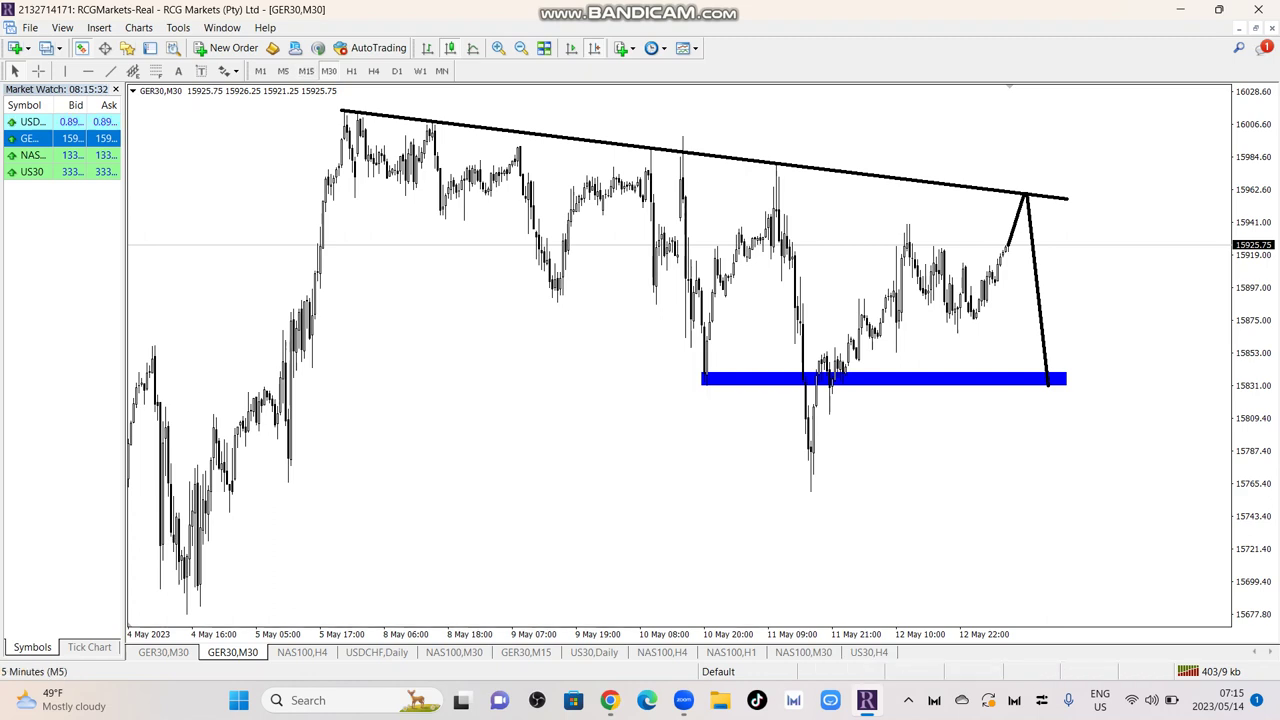
{"action": "left_click", "coordinate": [99, 27]}
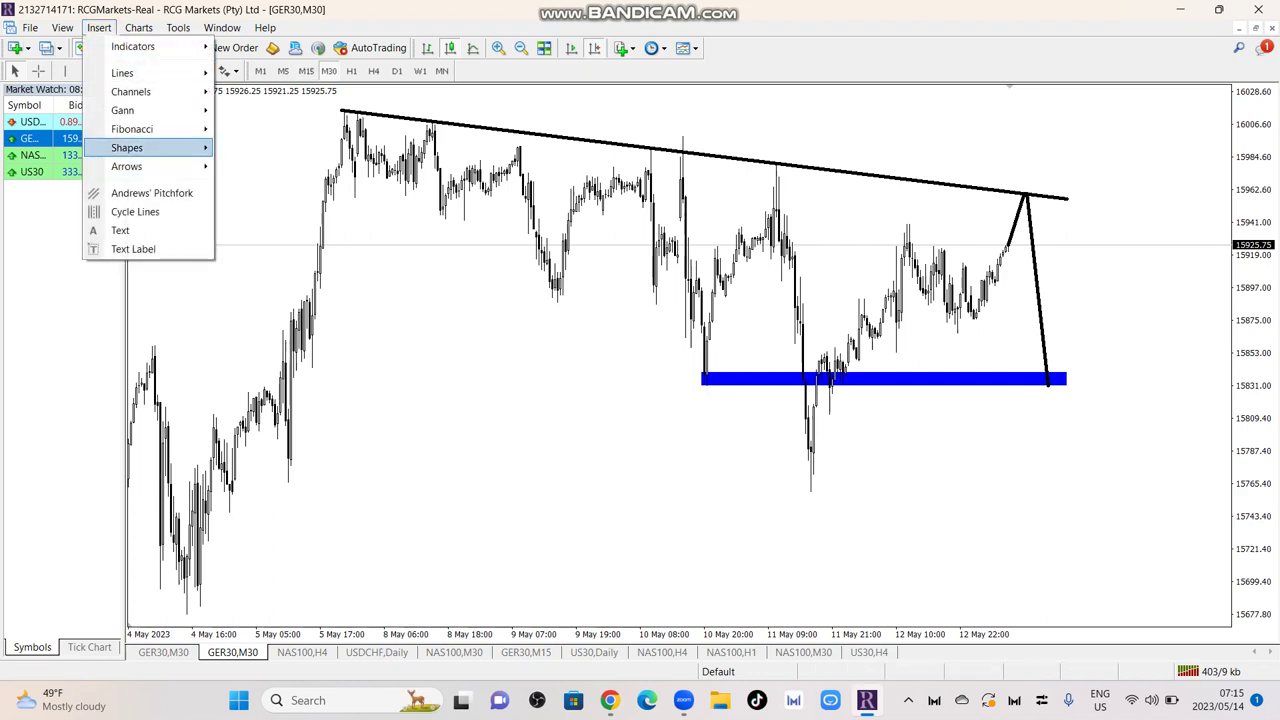
{"action": "mouse_move", "coordinate": [150, 147]}
{"action": "left_click", "coordinate": [261, 147]}
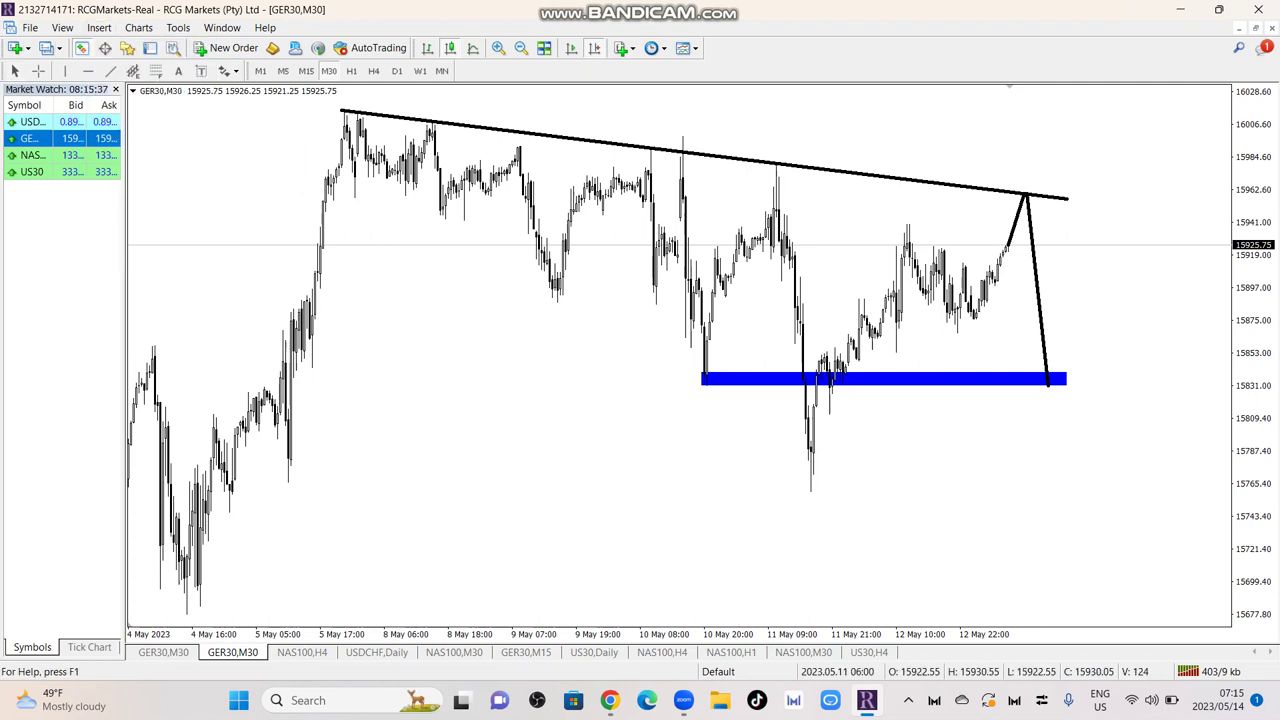
{"action": "left_click_drag", "start_coordinate": [800, 450], "coordinate": [1160, 486]}
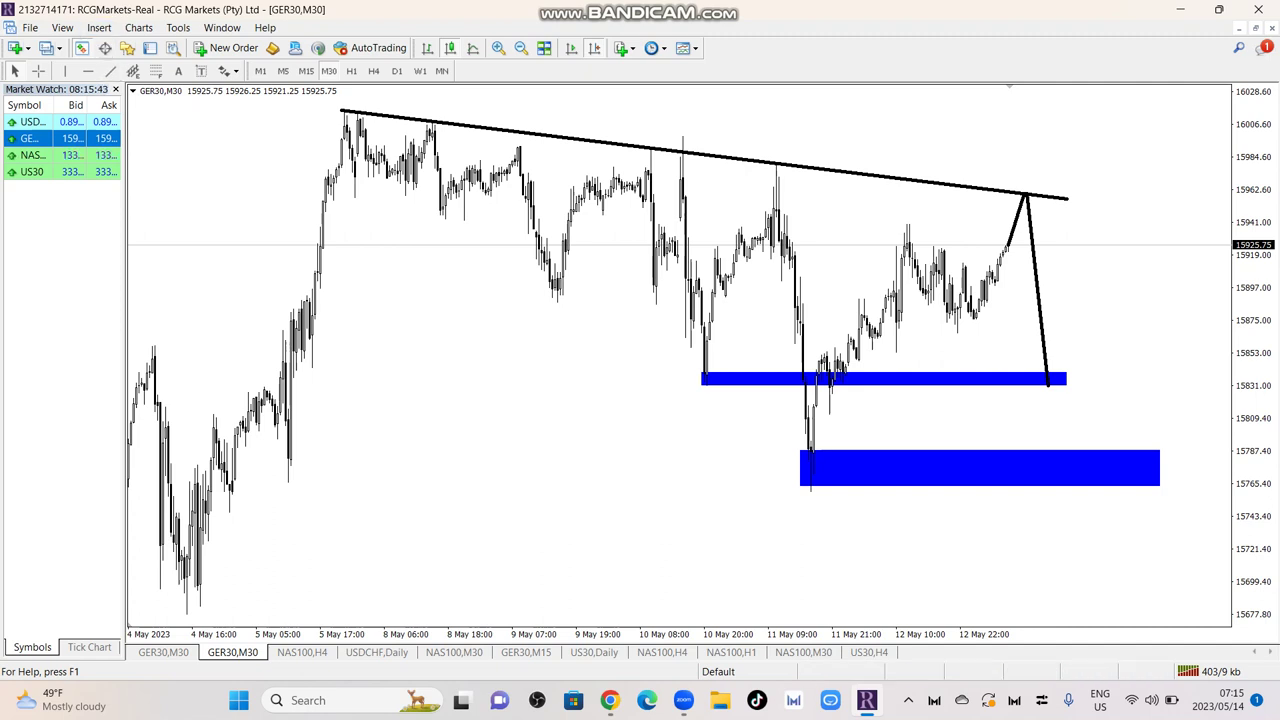
Step: Draw blue rectangle zones around 15875 at recent lows and 15935 at recent highs
{"action": "left_click", "coordinate": [99, 27]}
{"action": "mouse_move", "coordinate": [140, 147]}
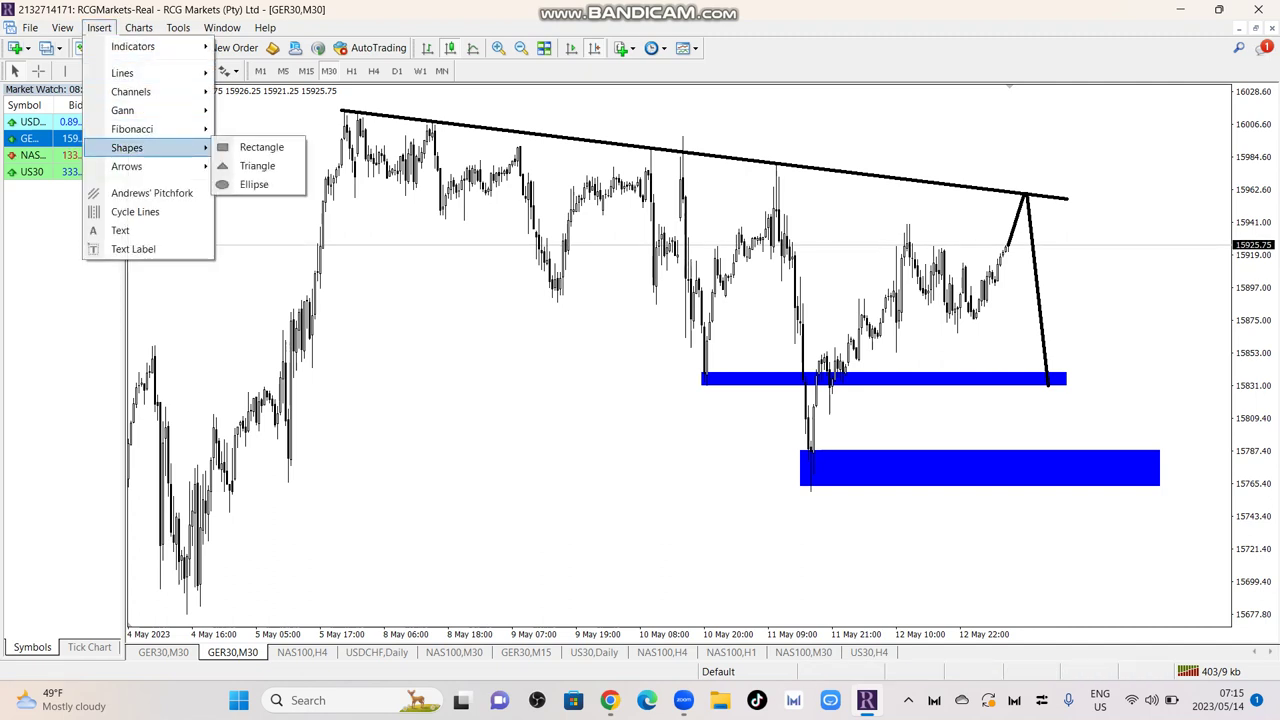
{"action": "left_click", "coordinate": [260, 148]}
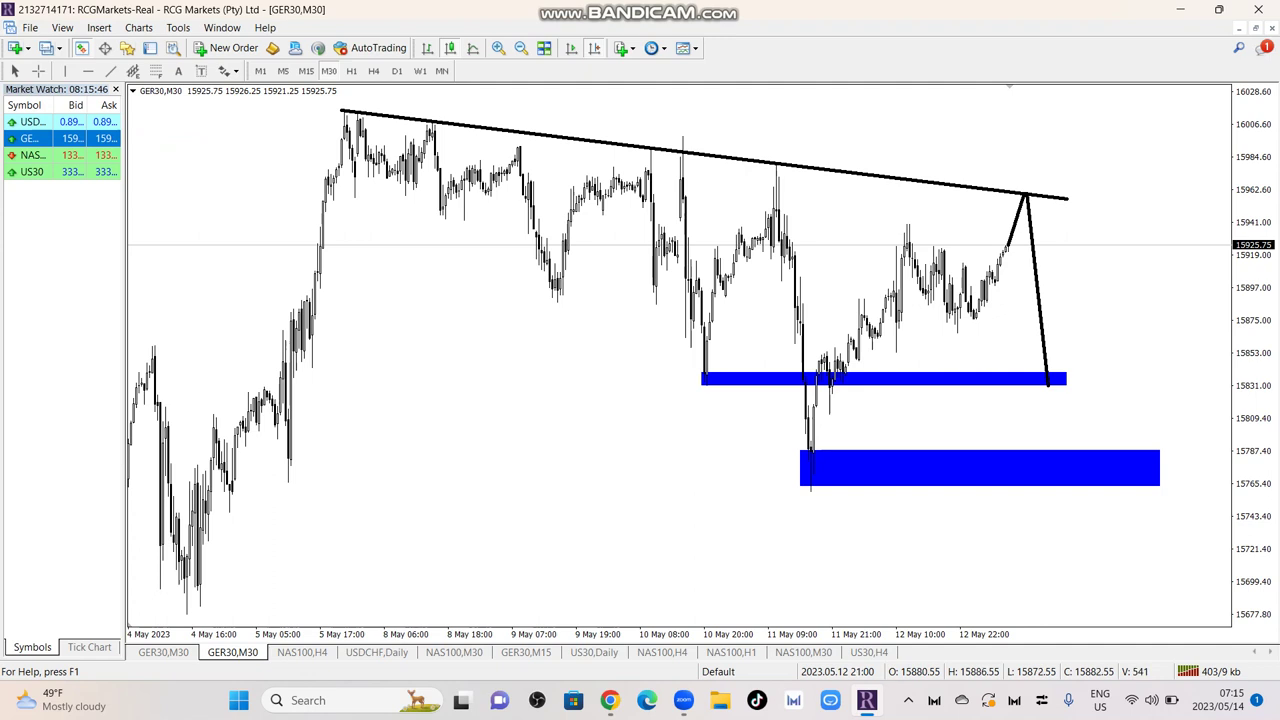
{"action": "left_click_drag", "start_coordinate": [946, 312], "coordinate": [1101, 332]}
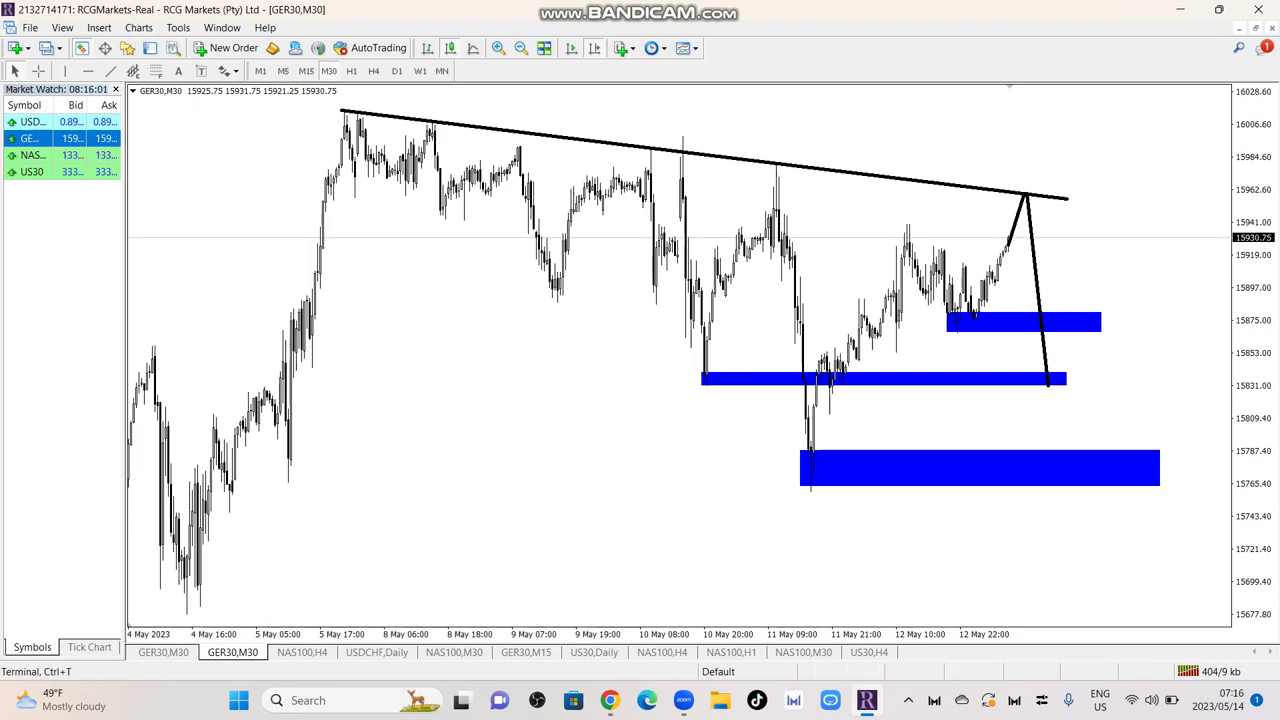
{"action": "left_click", "coordinate": [98, 27]}
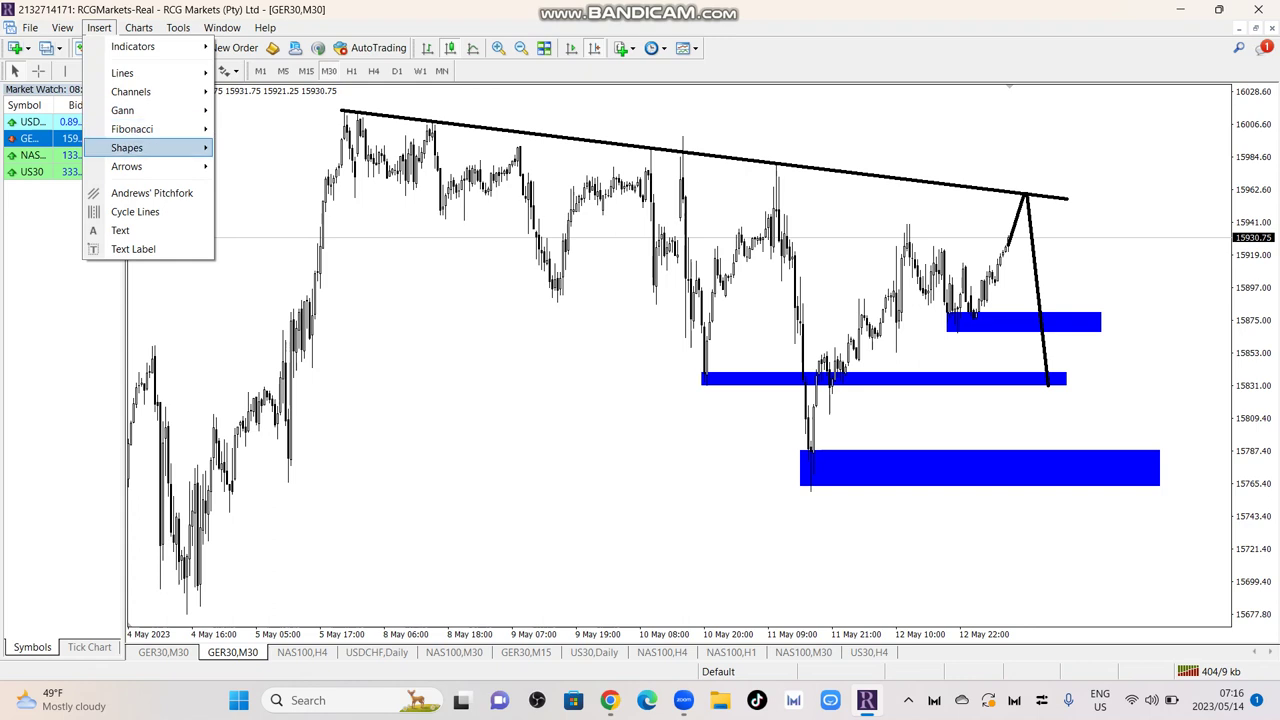
{"action": "mouse_move", "coordinate": [150, 147]}
{"action": "left_click", "coordinate": [261, 147]}
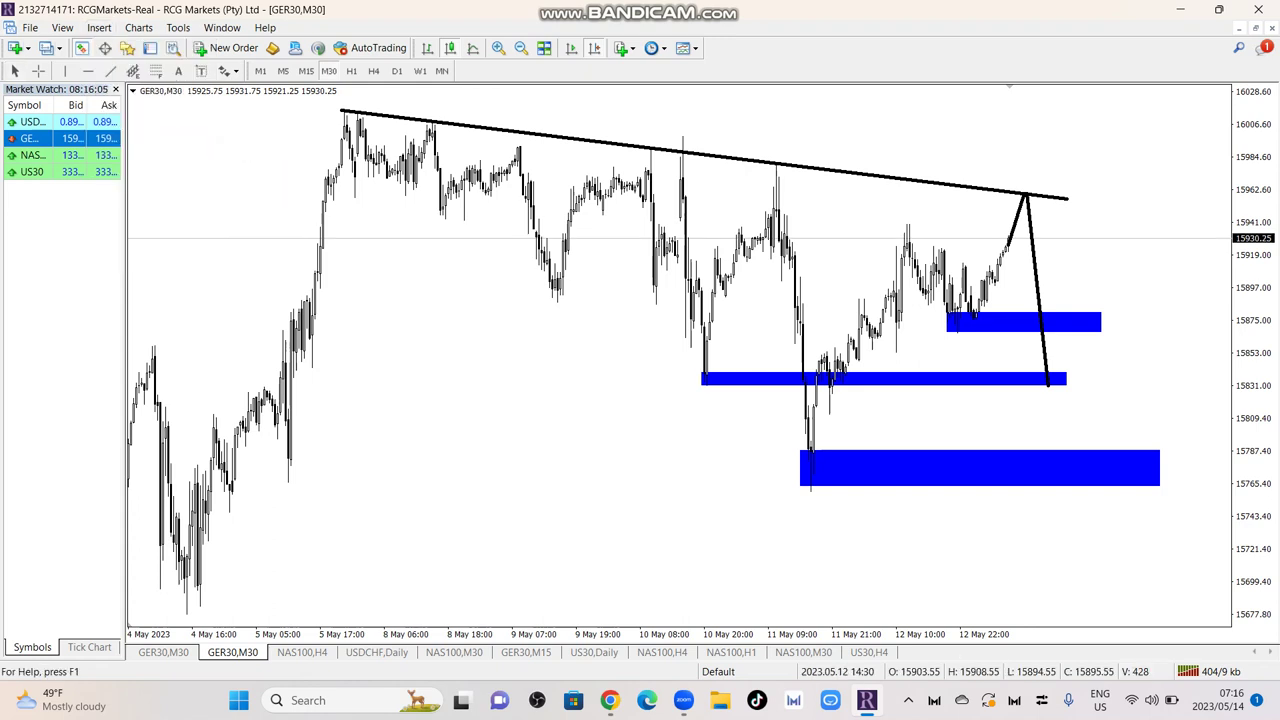
{"action": "mouse_move", "coordinate": [896, 244]}
{"action": "left_mouse_down"}
{"action": "mouse_move", "coordinate": [1070, 242]}
{"action": "mouse_move", "coordinate": [1100, 227]}
{"action": "mouse_move", "coordinate": [1077, 222]}
{"action": "left_mouse_up"}
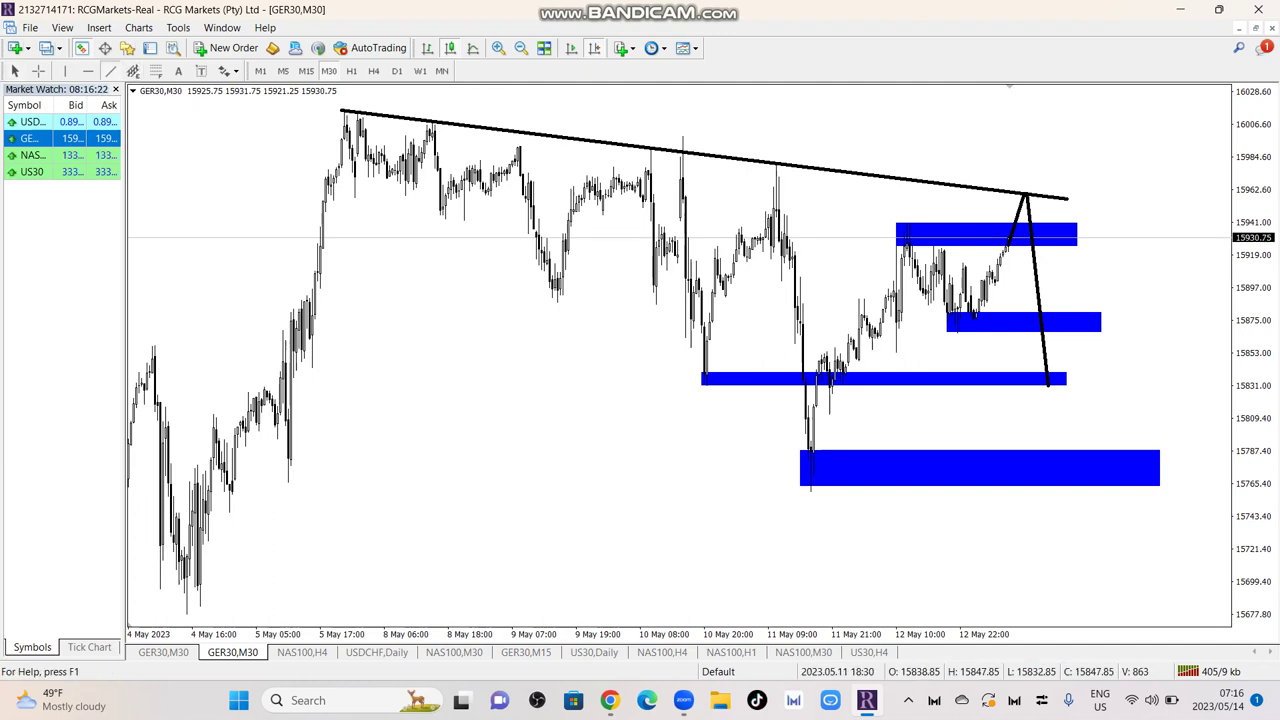
Step: Draw two parallel rising trendlines from the lowest zone and from the 15831 zone
{"action": "left_click_drag", "start_coordinate": [808, 488], "coordinate": [1036, 260]}
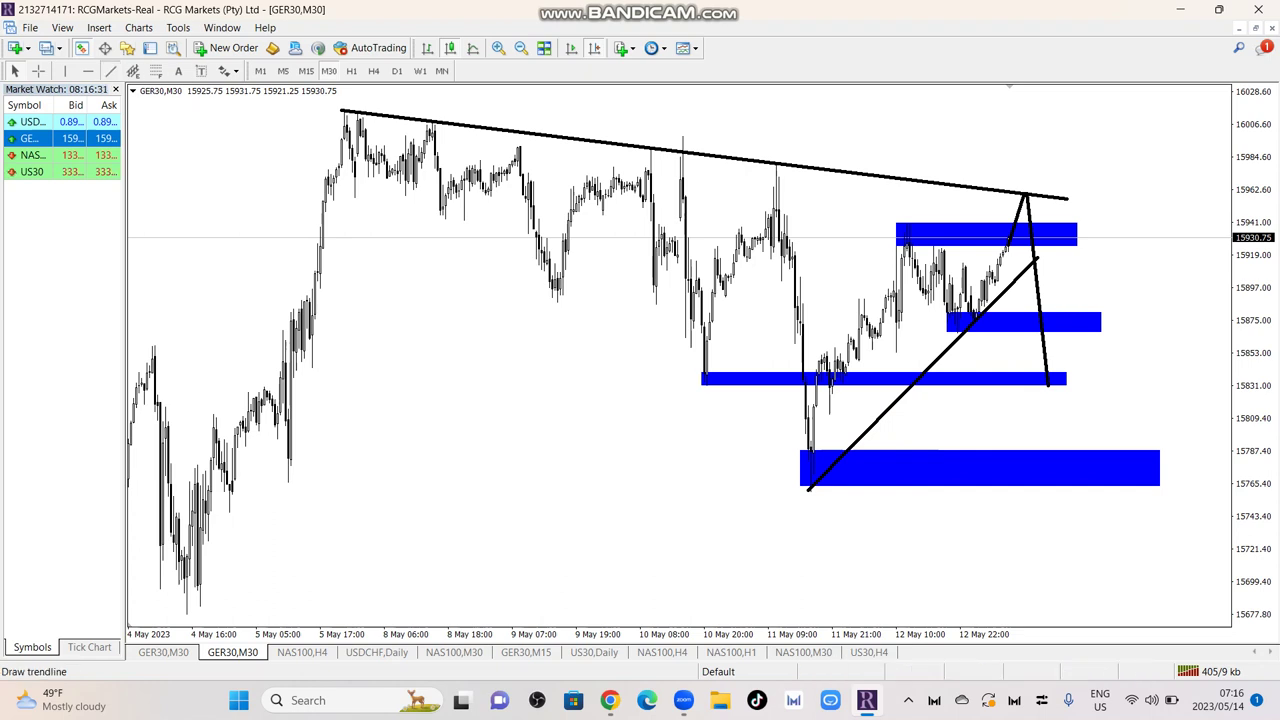
{"action": "left_click_drag", "start_coordinate": [704, 381], "coordinate": [962, 183]}
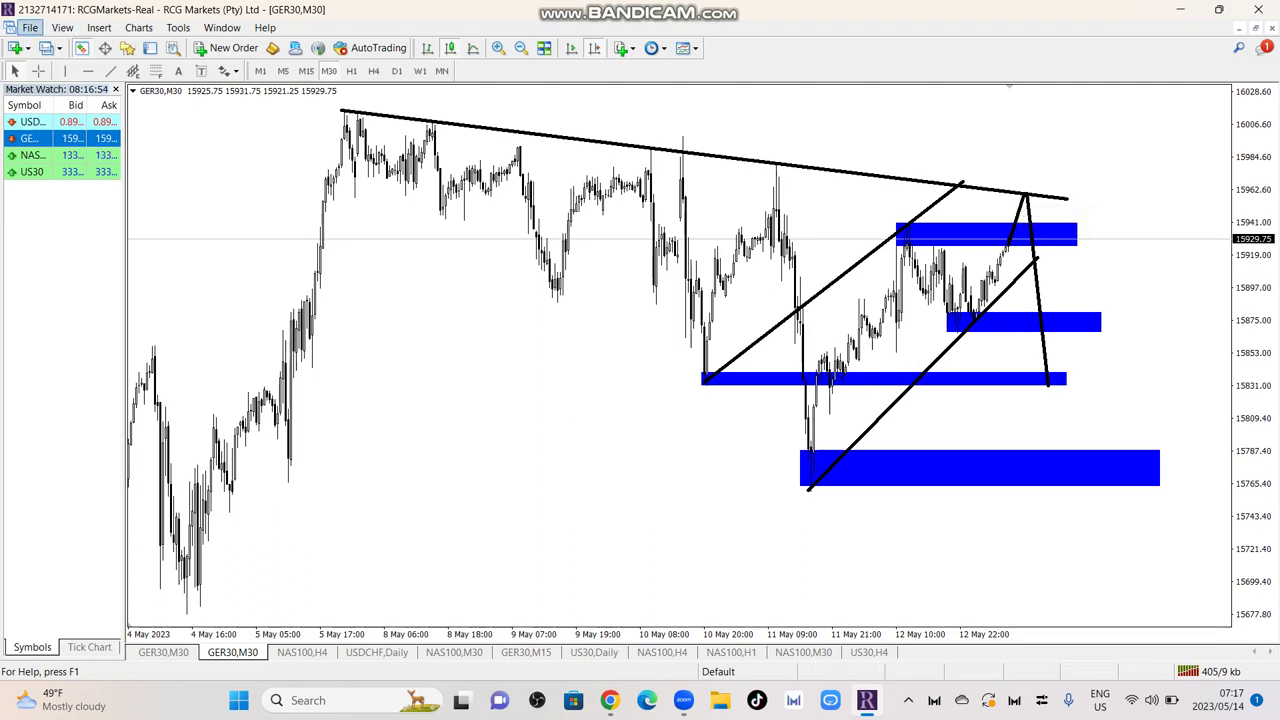
{"action": "left_click", "coordinate": [99, 27]}
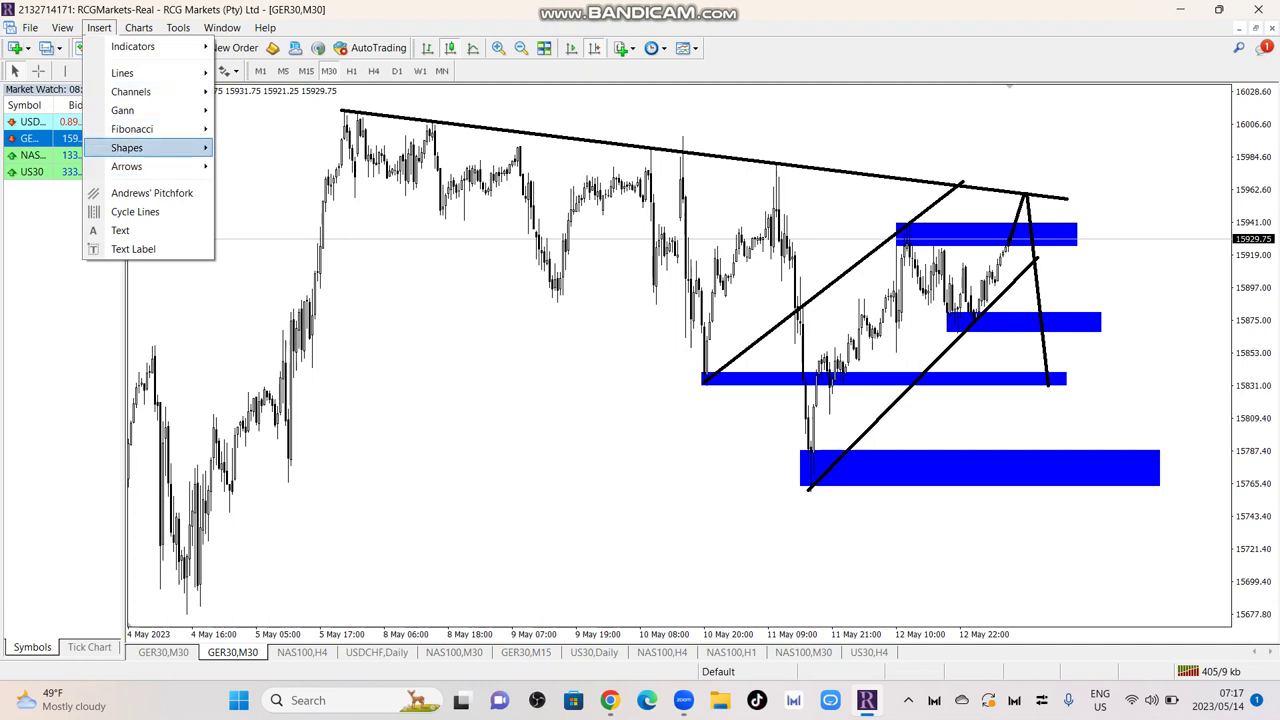
Step: Add a wide blue rectangle over the falling trendline's end near 15962, then switch to the indicator chart
{"action": "mouse_move", "coordinate": [127, 147]}
{"action": "left_click", "coordinate": [261, 147]}
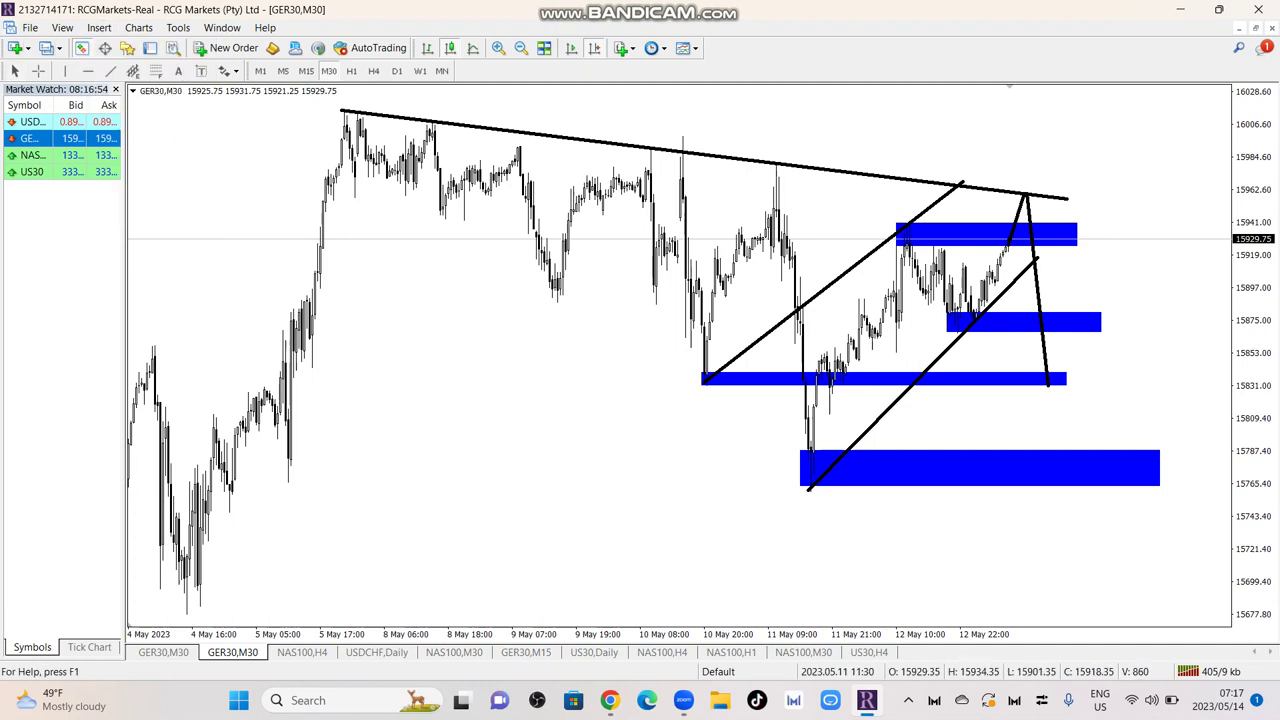
{"action": "left_click_drag", "start_coordinate": [772, 206], "coordinate": [1085, 163]}
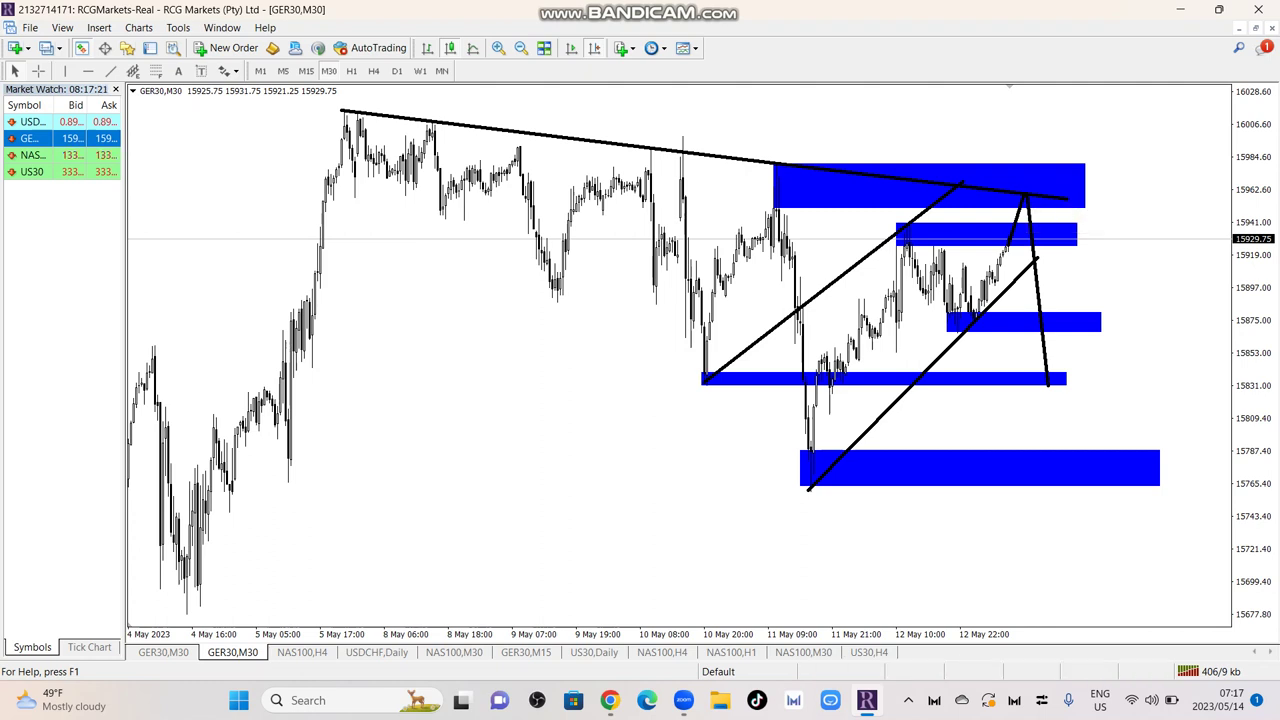
{"action": "key", "text": "ctrl+F6"}
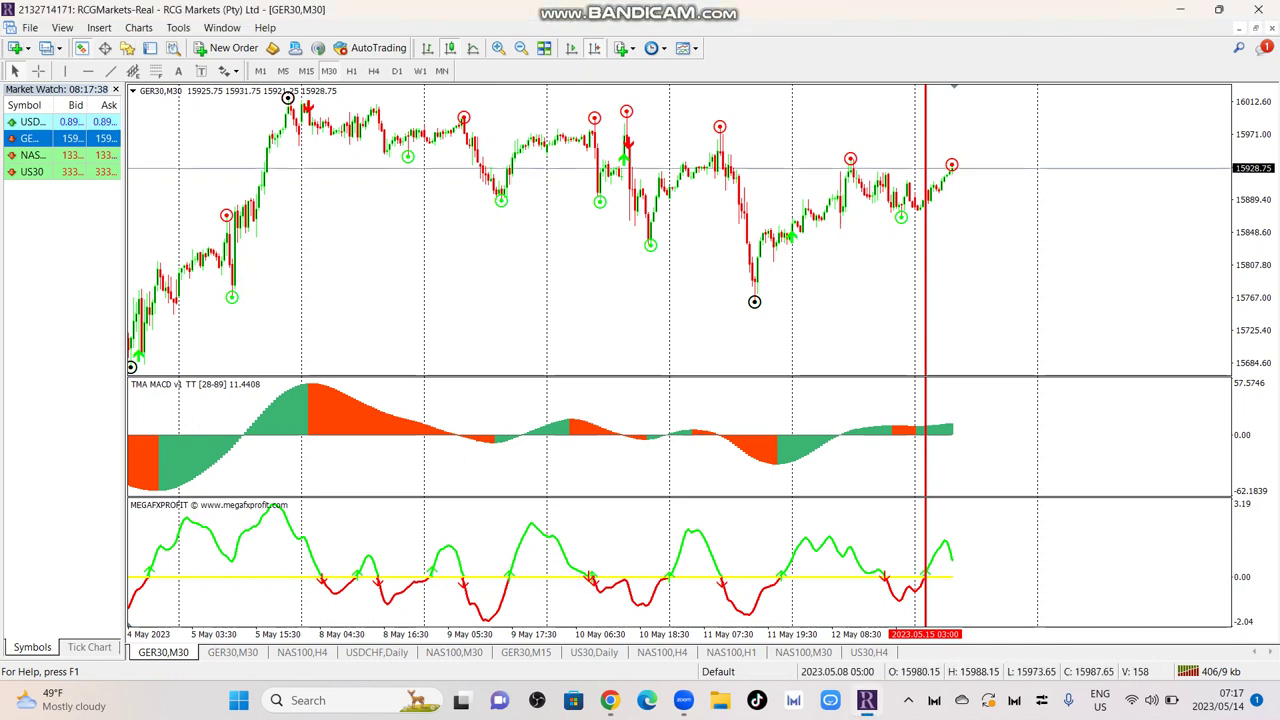
Step: Load US30 on the indicator chart at H1, dismissing both alerts, then return to GER30 M30
{"action": "left_click_drag", "start_coordinate": [30, 172], "coordinate": [600, 250]}
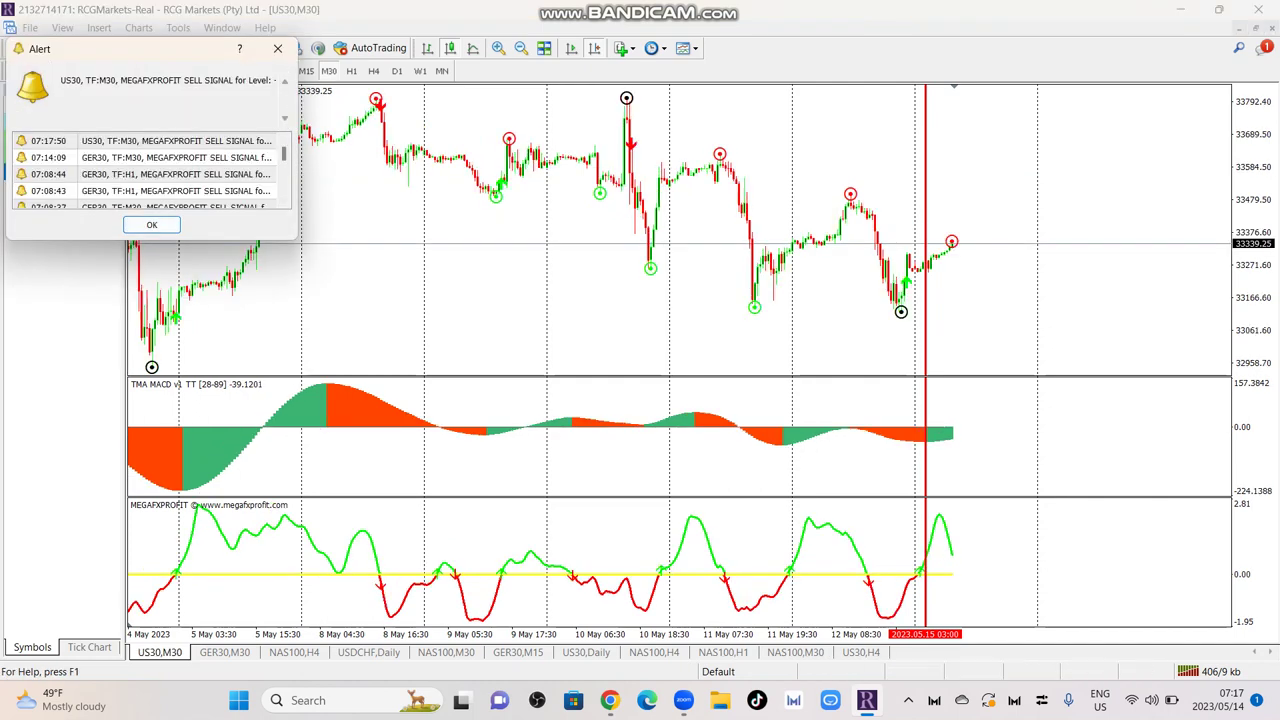
{"action": "left_click", "coordinate": [151, 224]}
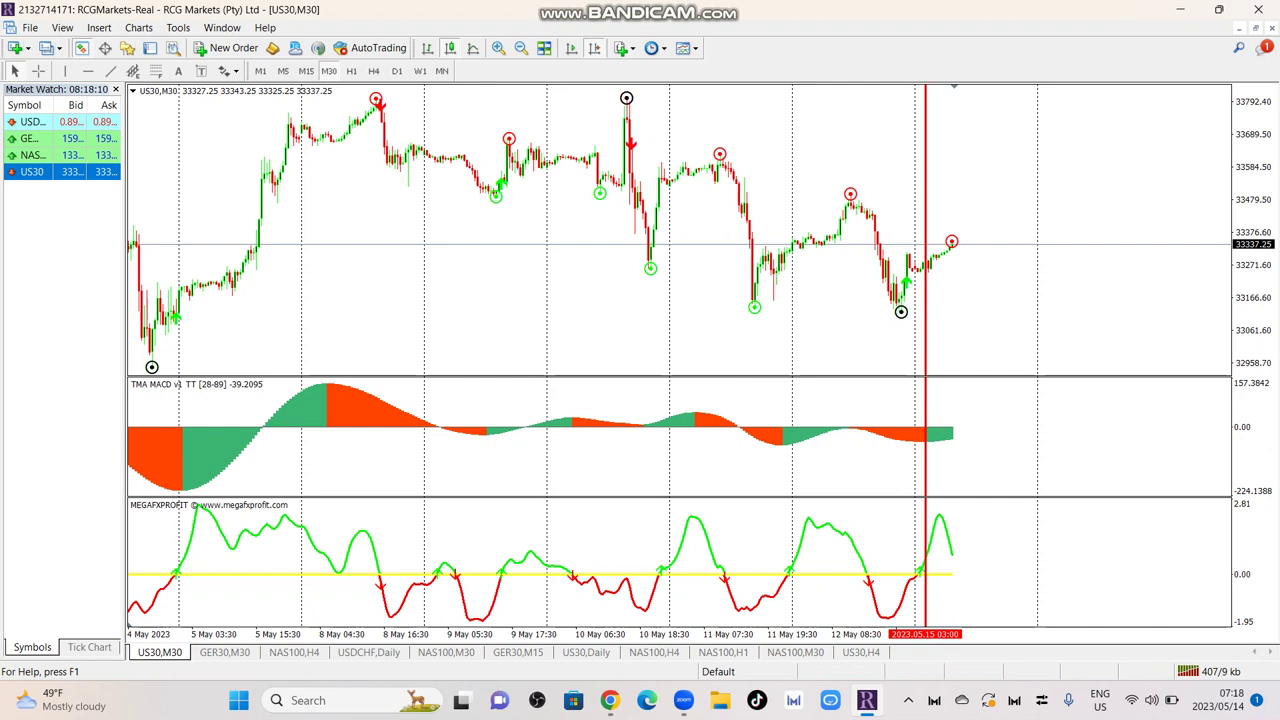
{"action": "left_click", "coordinate": [351, 70]}
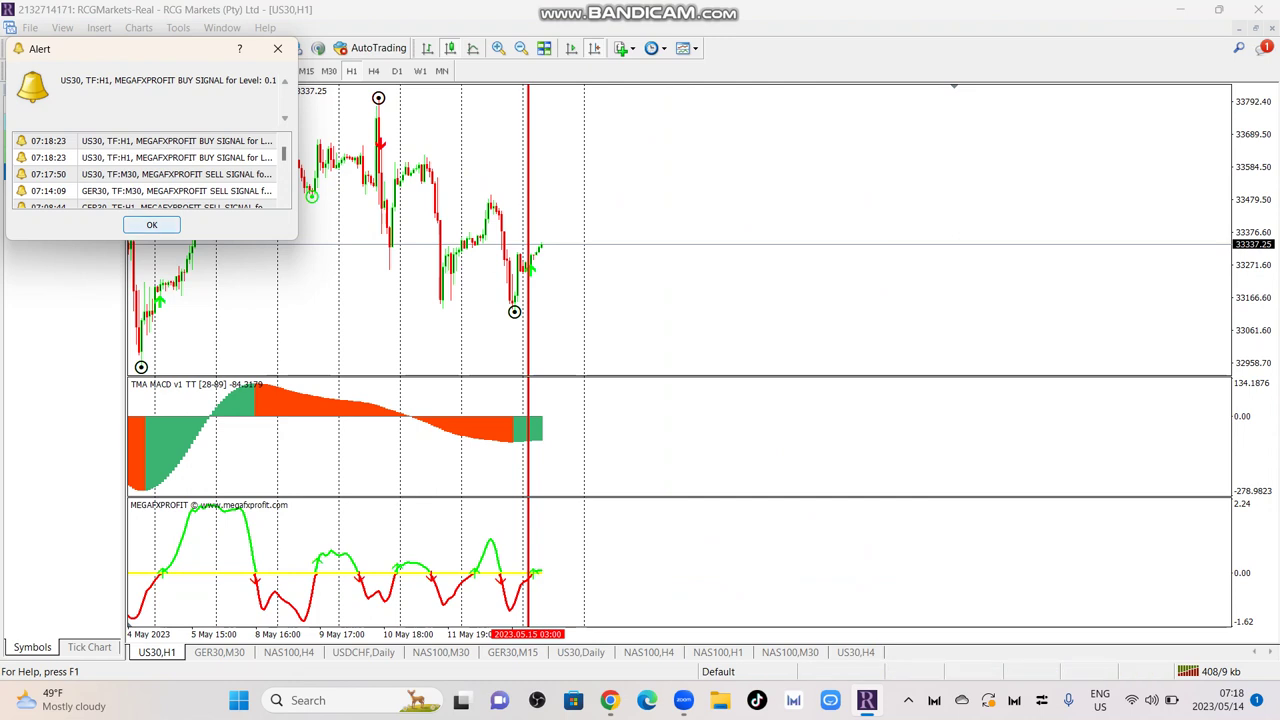
{"action": "key", "text": "Return"}
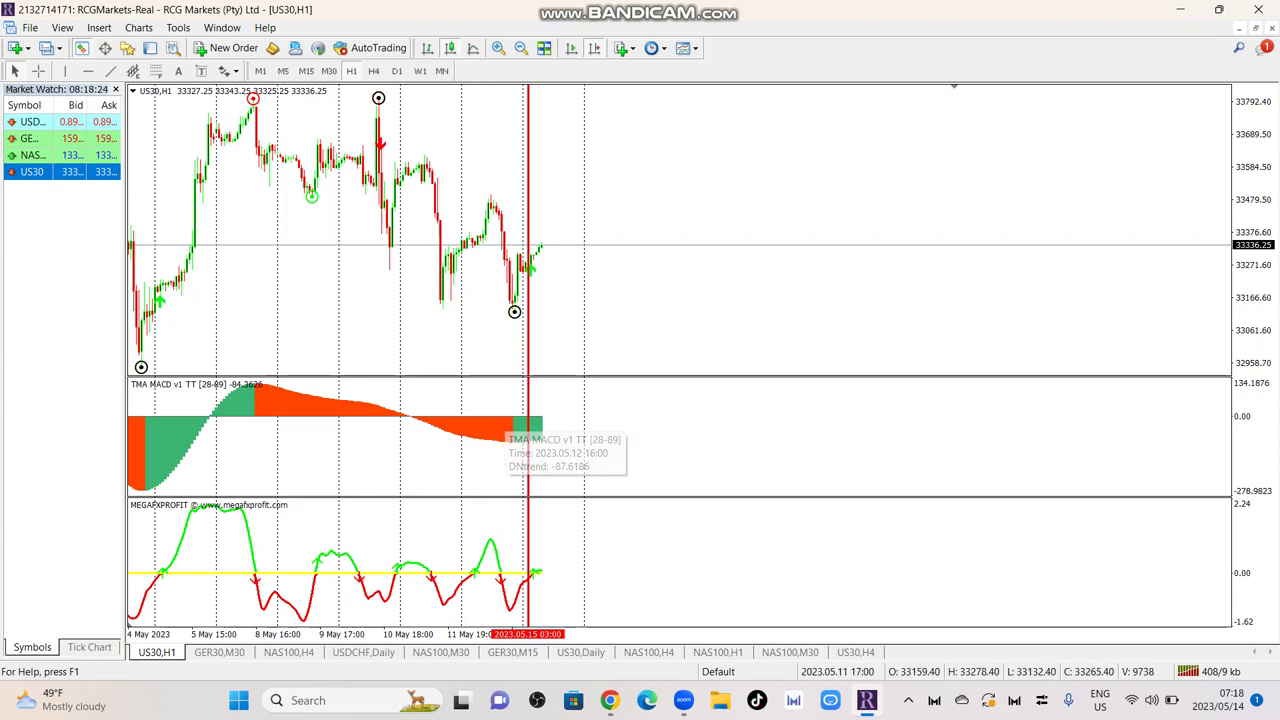
{"action": "mouse_move", "coordinate": [527, 435]}
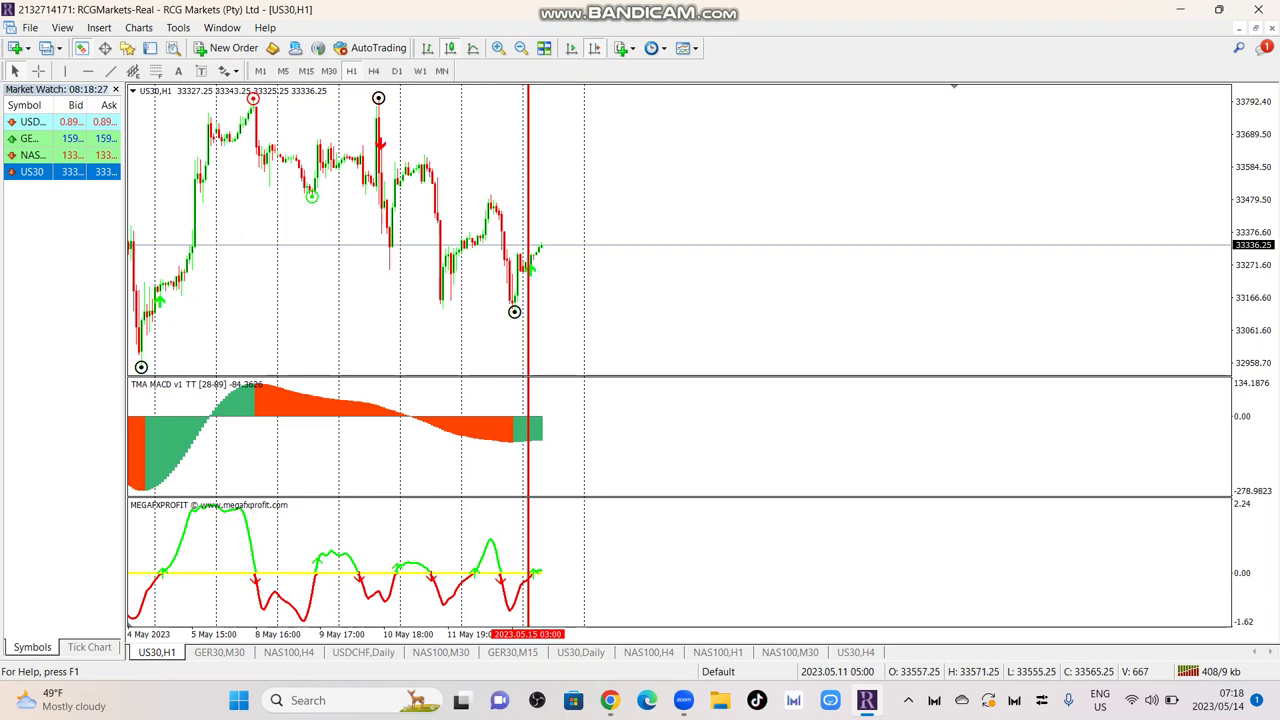
{"action": "key", "text": "ctrl+Tab"}
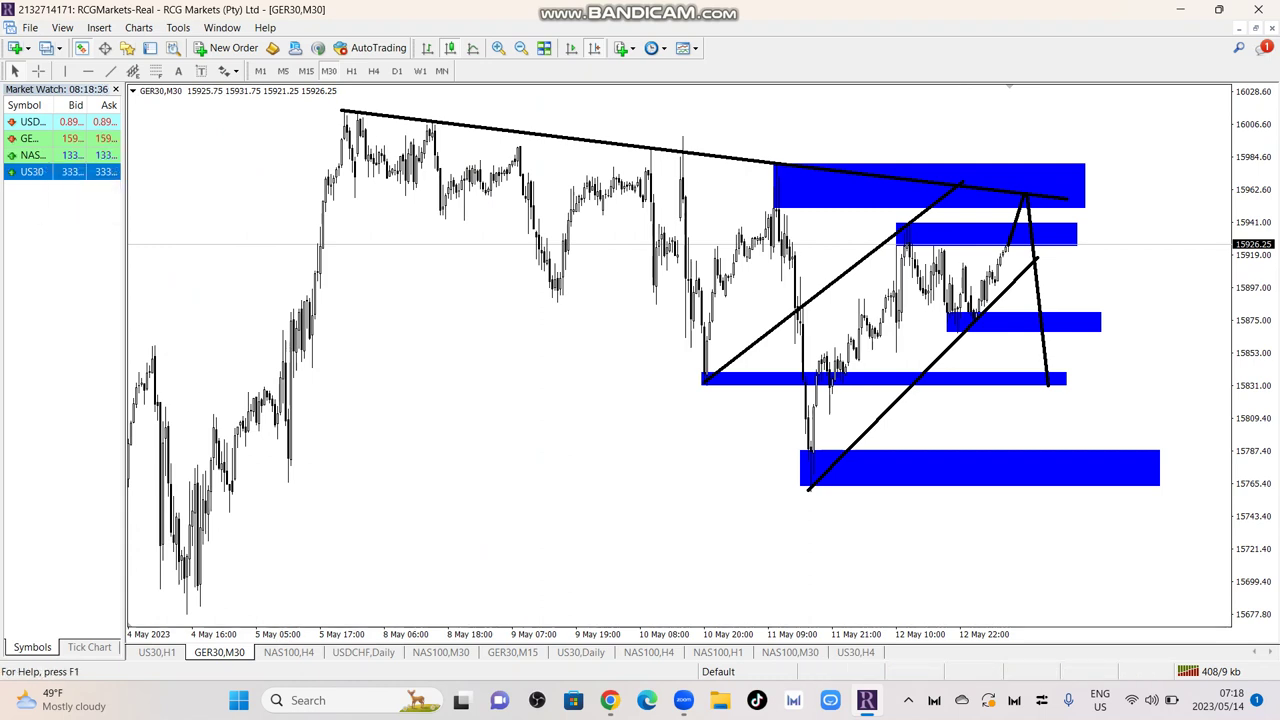
Step: Load US30 into the marked-up chart and draw a blue zone across the 11–12 May lows
{"action": "left_click_drag", "start_coordinate": [32, 171], "coordinate": [640, 350]}
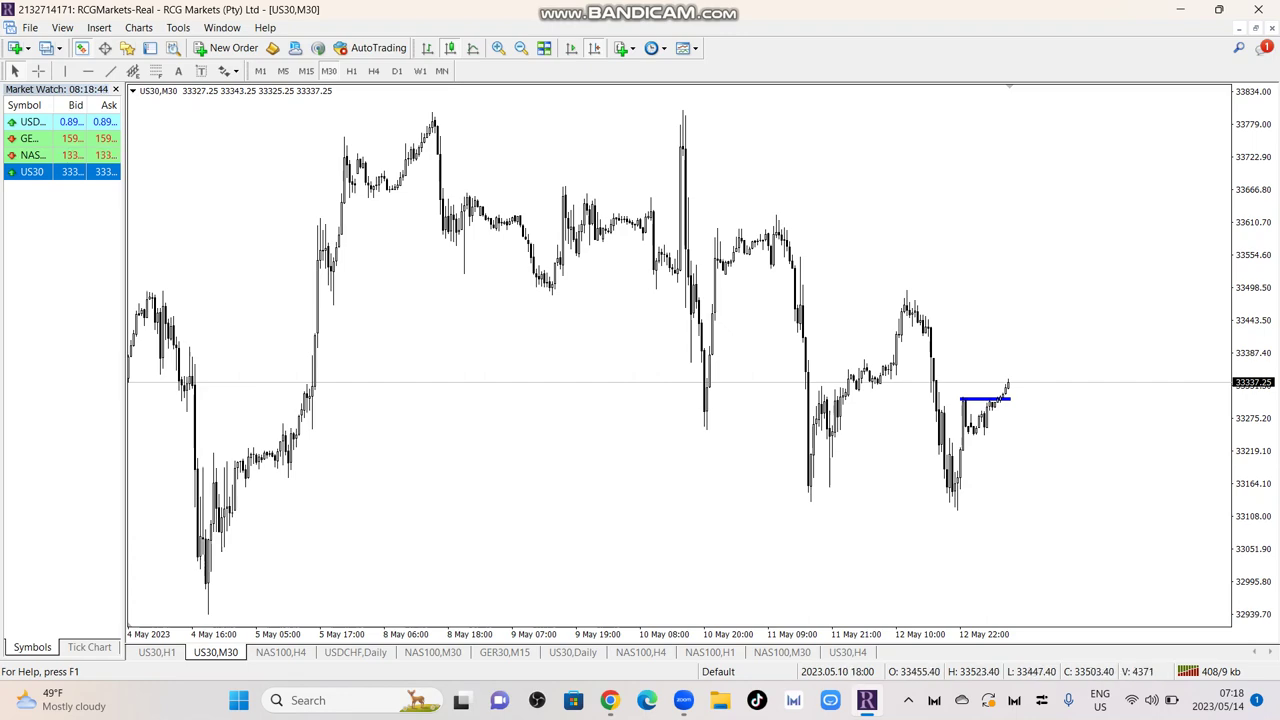
{"action": "scroll", "coordinate": [680, 360], "scroll_direction": "down", "scroll_amount": 5}
{"action": "scroll", "coordinate": [680, 360], "scroll_direction": "up", "scroll_amount": 5}
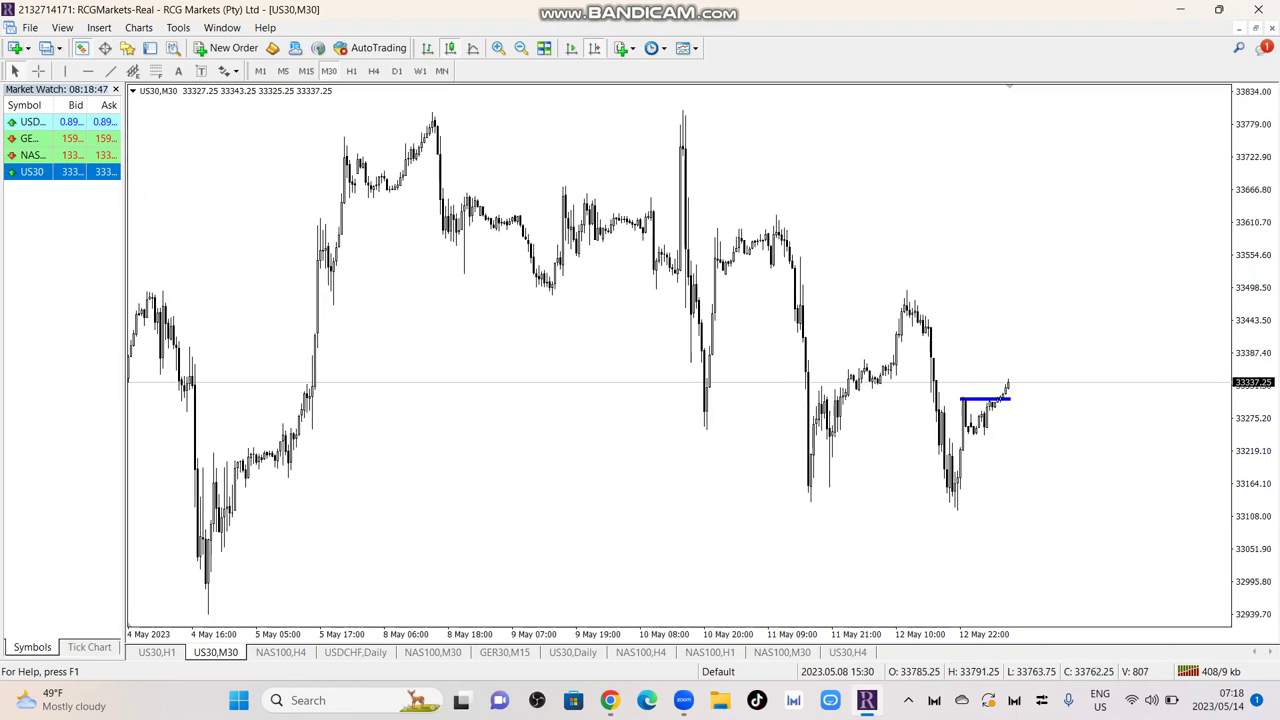
{"action": "left_click", "coordinate": [99, 27]}
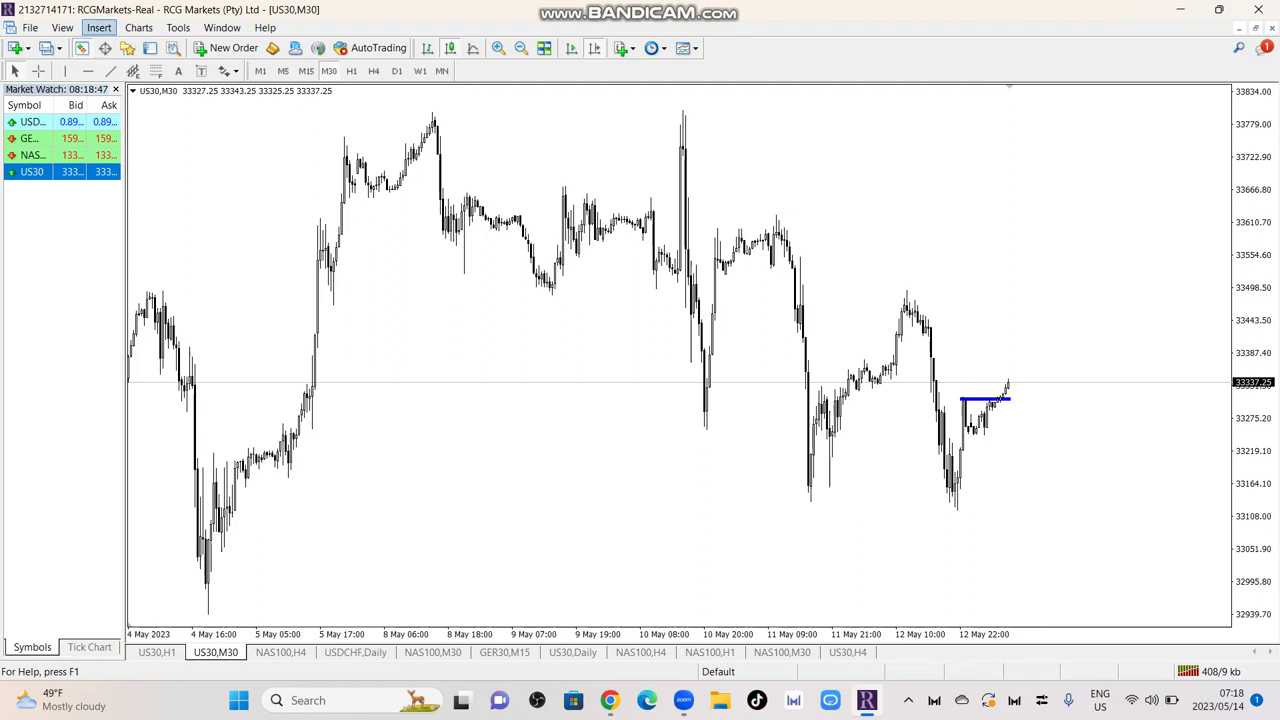
{"action": "mouse_move", "coordinate": [150, 147]}
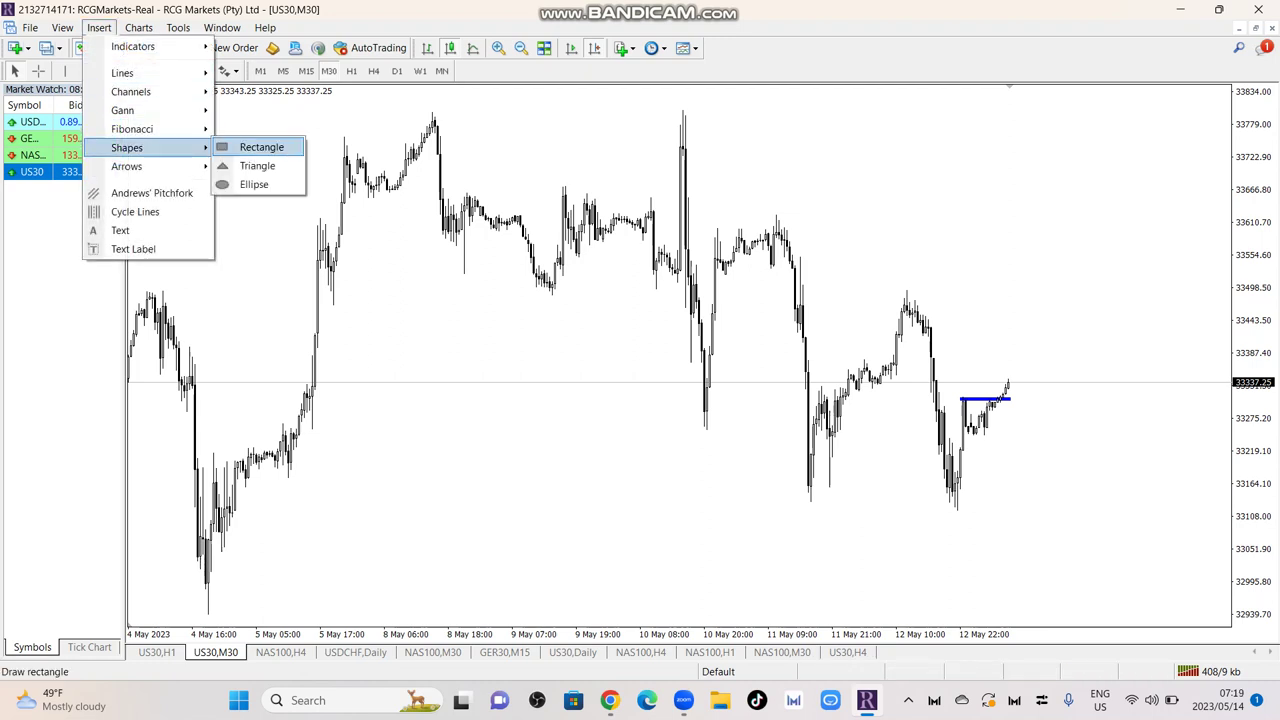
{"action": "left_click", "coordinate": [255, 147]}
{"action": "left_click_drag", "start_coordinate": [786, 484], "coordinate": [1018, 500]}
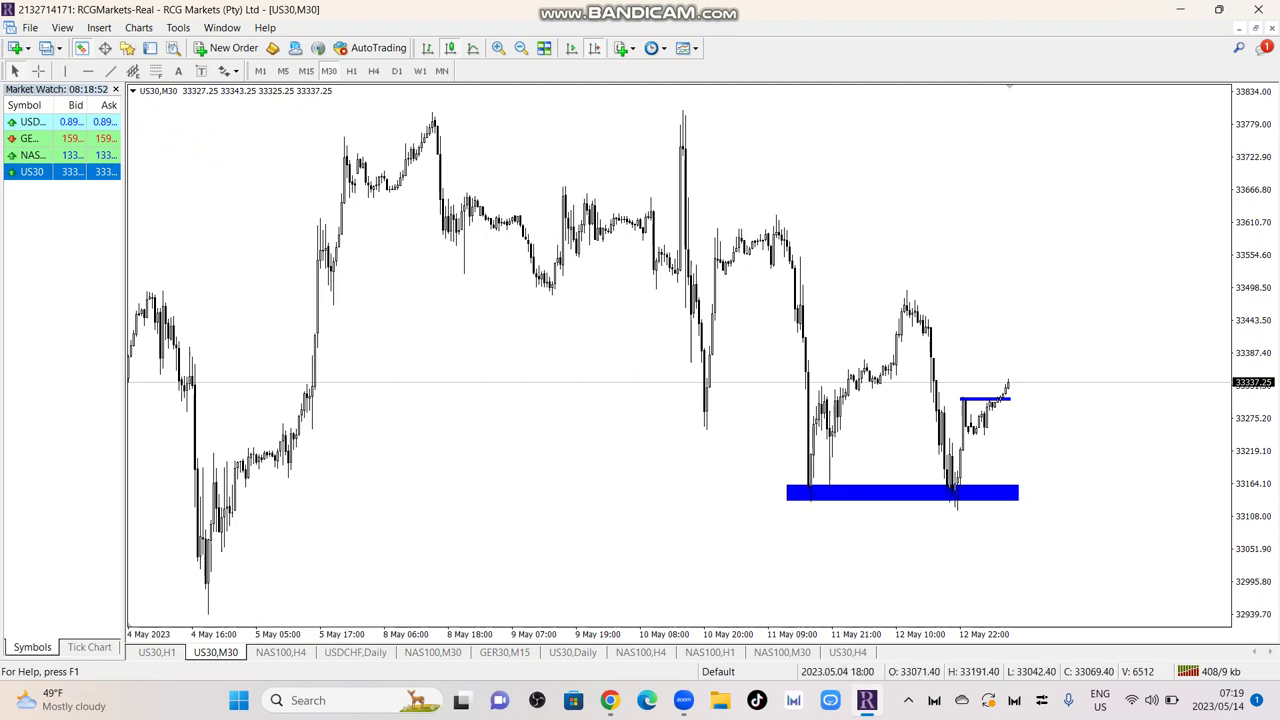
Step: Draw another blue rectangle zone over the 12 May peak near 33470
{"action": "left_click", "coordinate": [99, 27]}
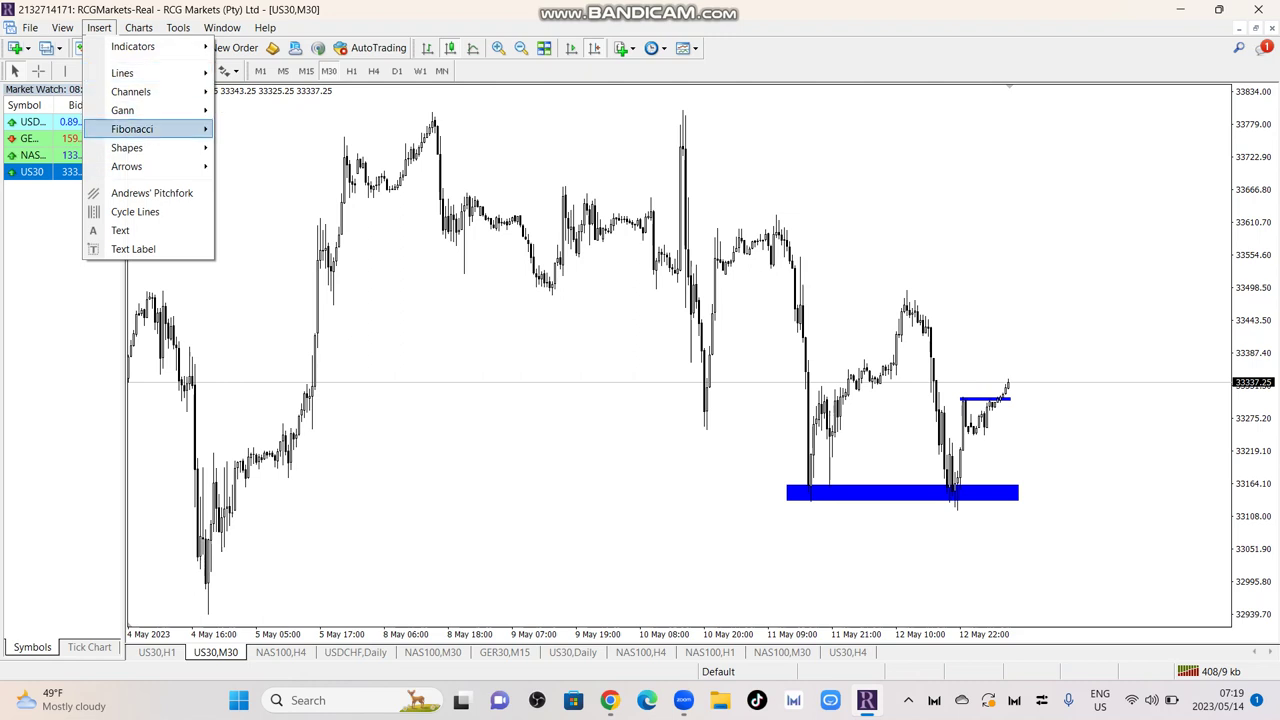
{"action": "mouse_move", "coordinate": [127, 147]}
{"action": "left_click", "coordinate": [258, 147]}
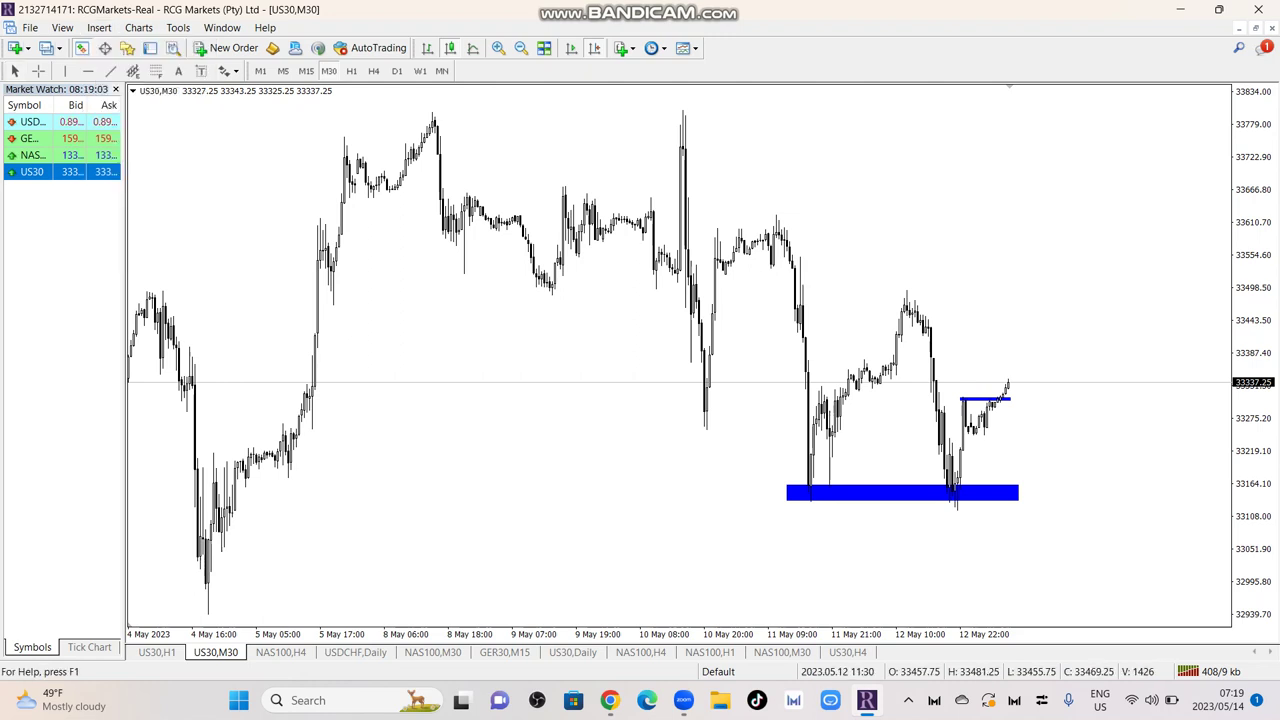
{"action": "mouse_move", "coordinate": [893, 304]}
{"action": "left_mouse_down"}
{"action": "mouse_move", "coordinate": [1152, 290]}
{"action": "mouse_move", "coordinate": [1136, 289]}
{"action": "left_mouse_up"}
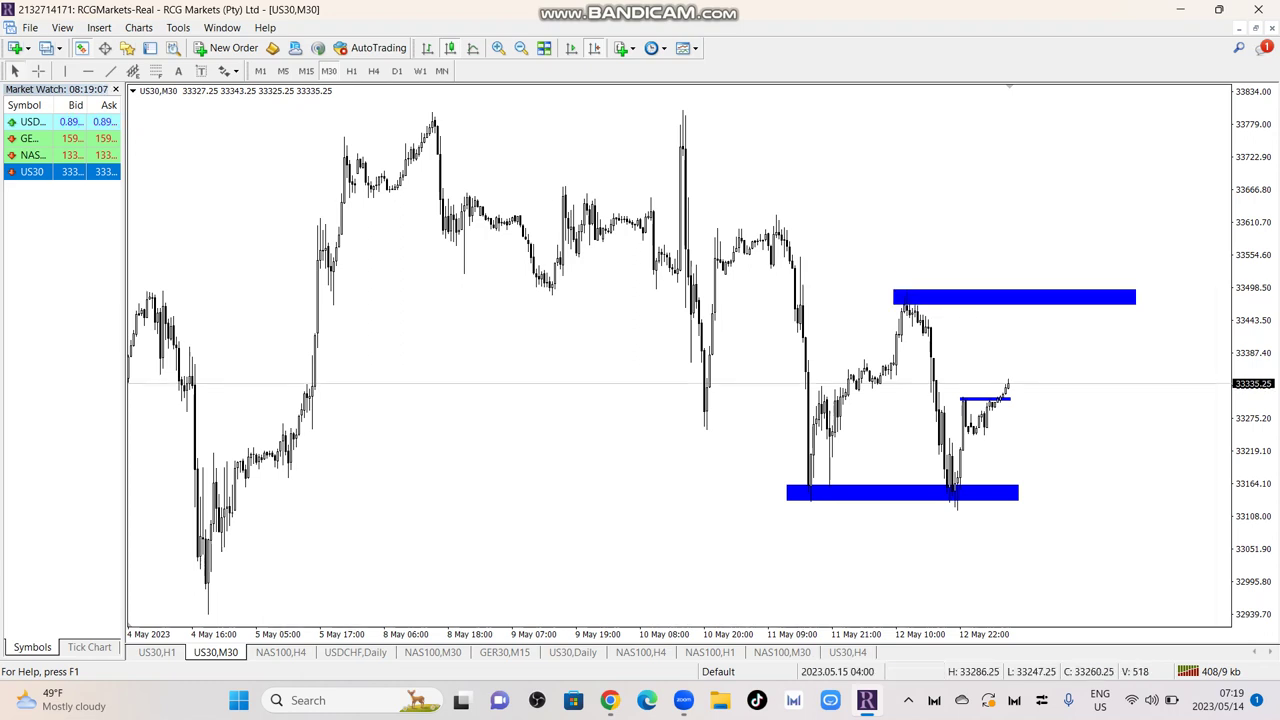
Step: Stretch the thin blue zone near 33305 further right and deselect it
{"action": "double_click", "coordinate": [985, 399]}
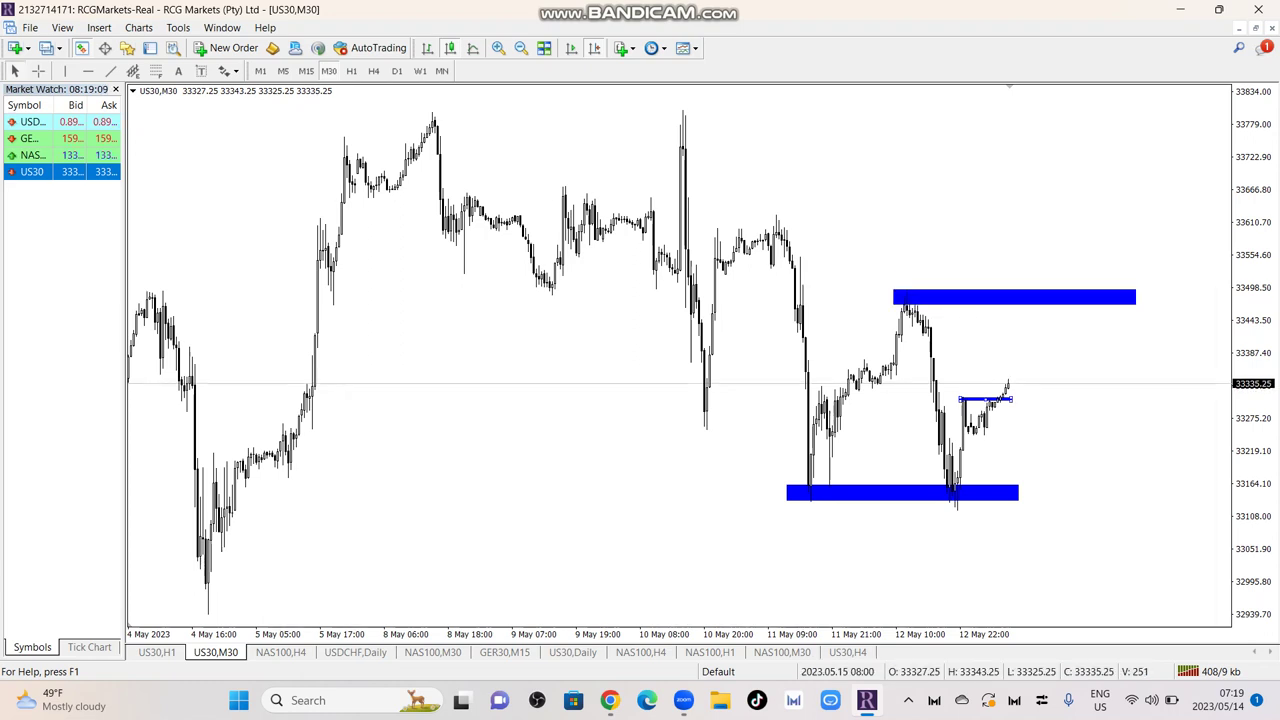
{"action": "left_click_drag", "start_coordinate": [1012, 399], "coordinate": [1094, 399]}
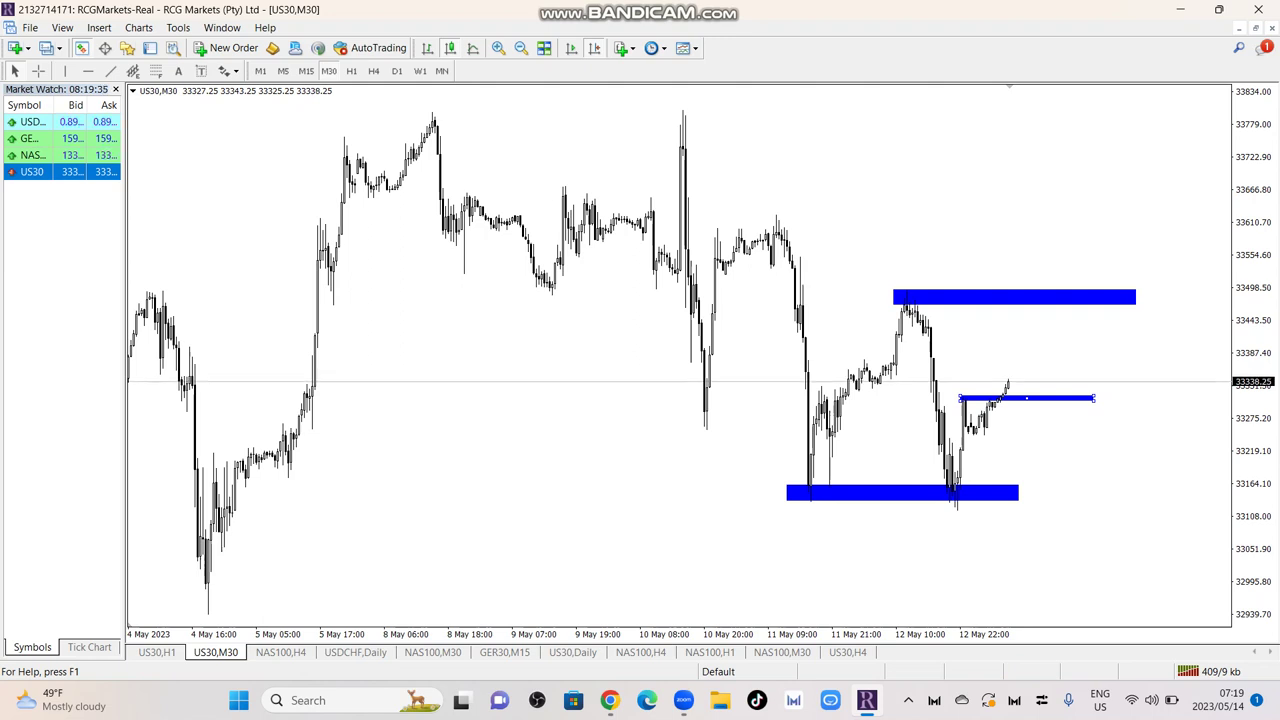
{"action": "key", "text": "Escape"}
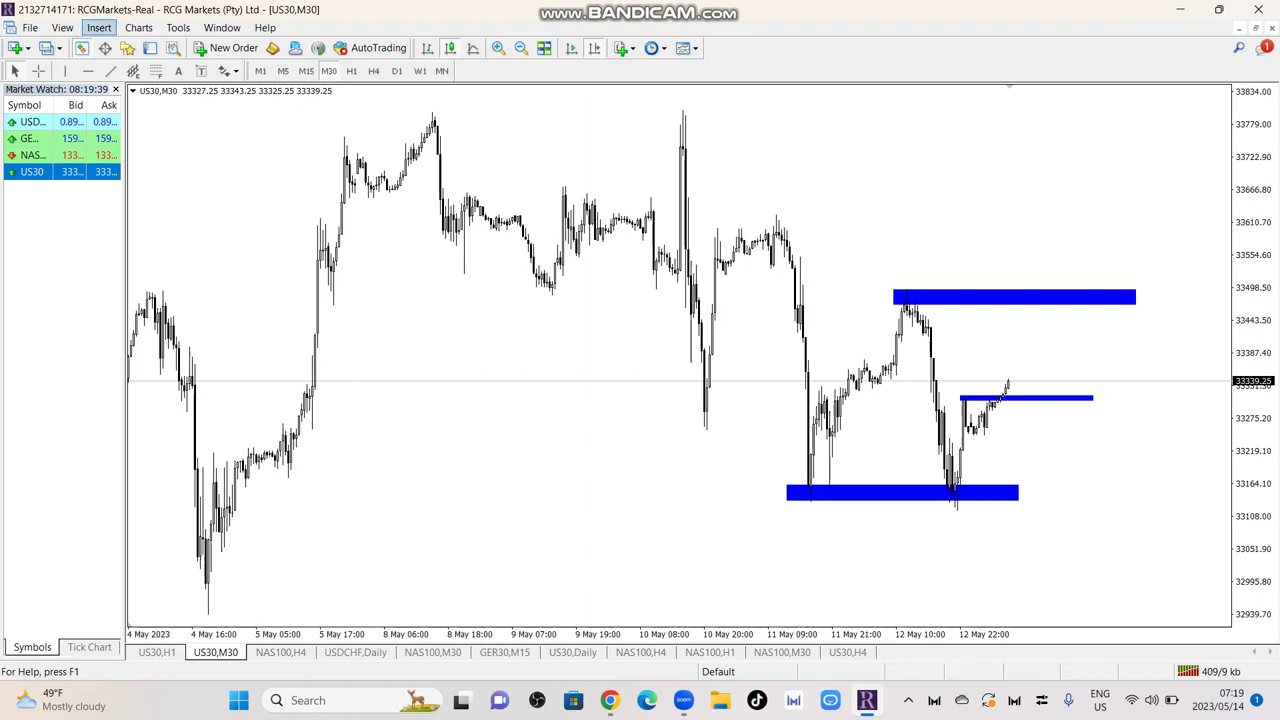
Step: Draw a wide blue rectangle zone around 33260–33290 on US30, spanning 10 May to the latest bars
{"action": "left_click", "coordinate": [98, 27]}
{"action": "mouse_move", "coordinate": [140, 147]}
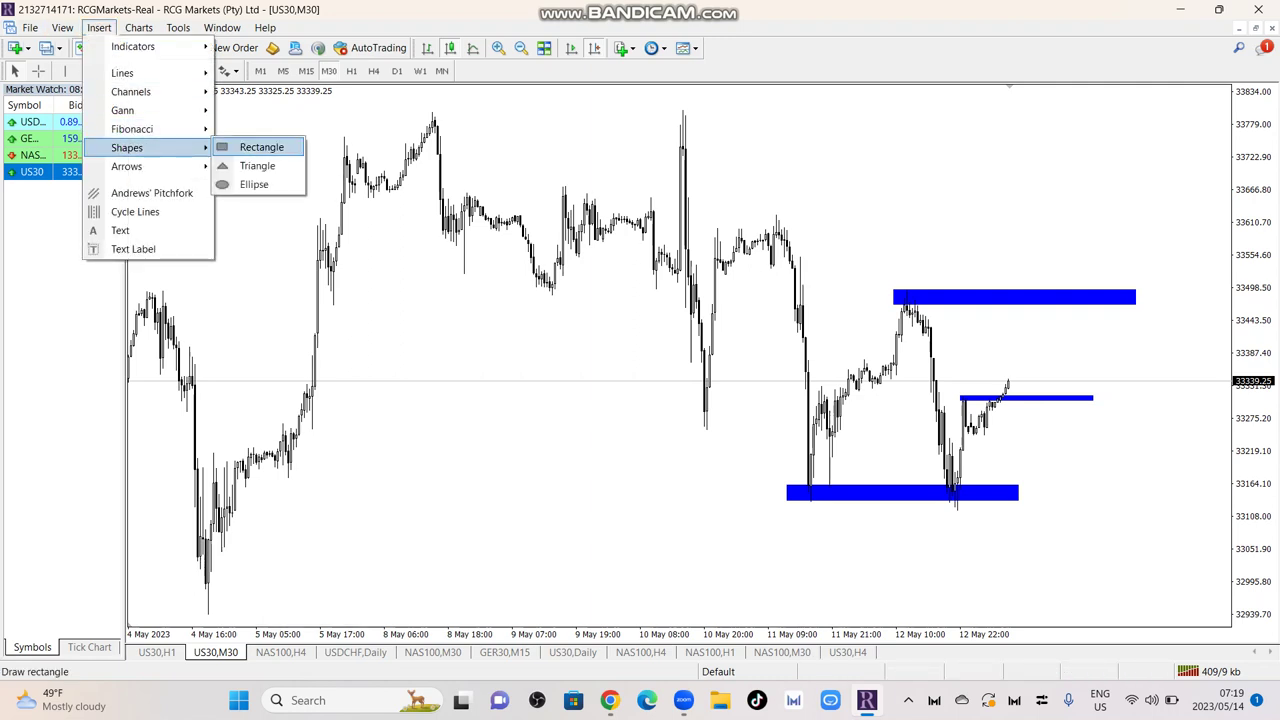
{"action": "left_click", "coordinate": [261, 147]}
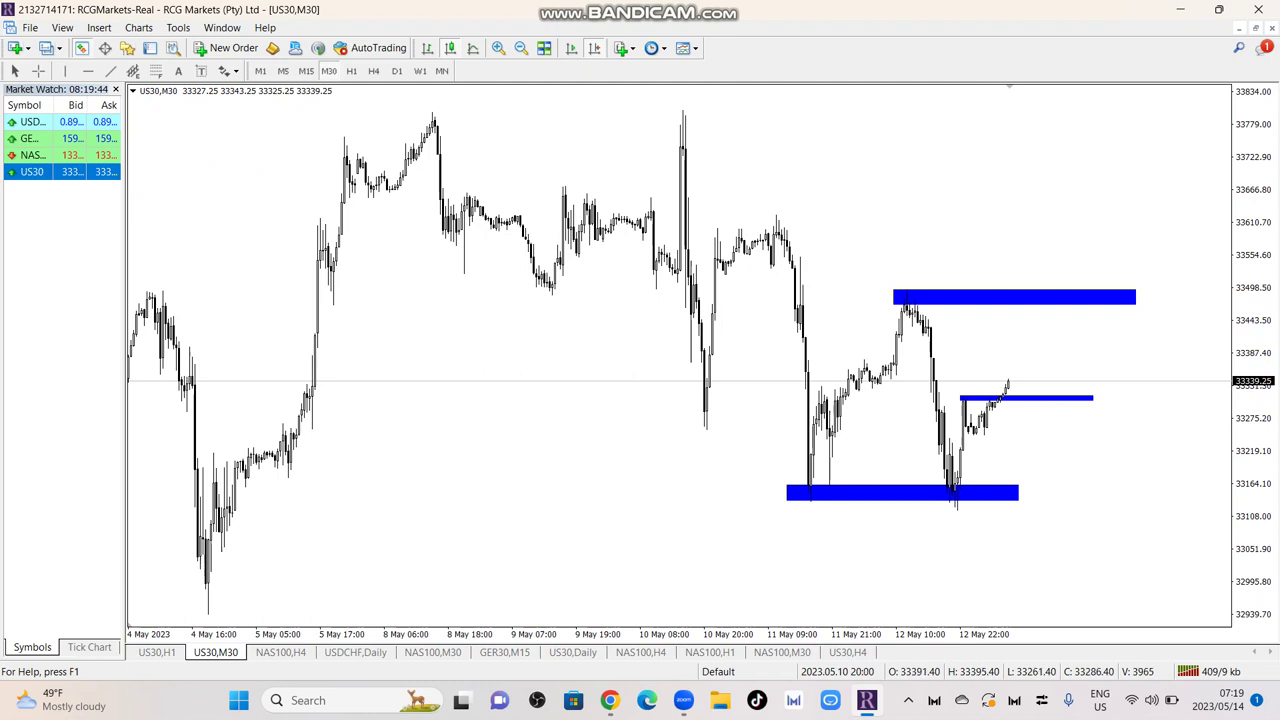
{"action": "left_click_drag", "start_coordinate": [698, 410], "coordinate": [1096, 430]}
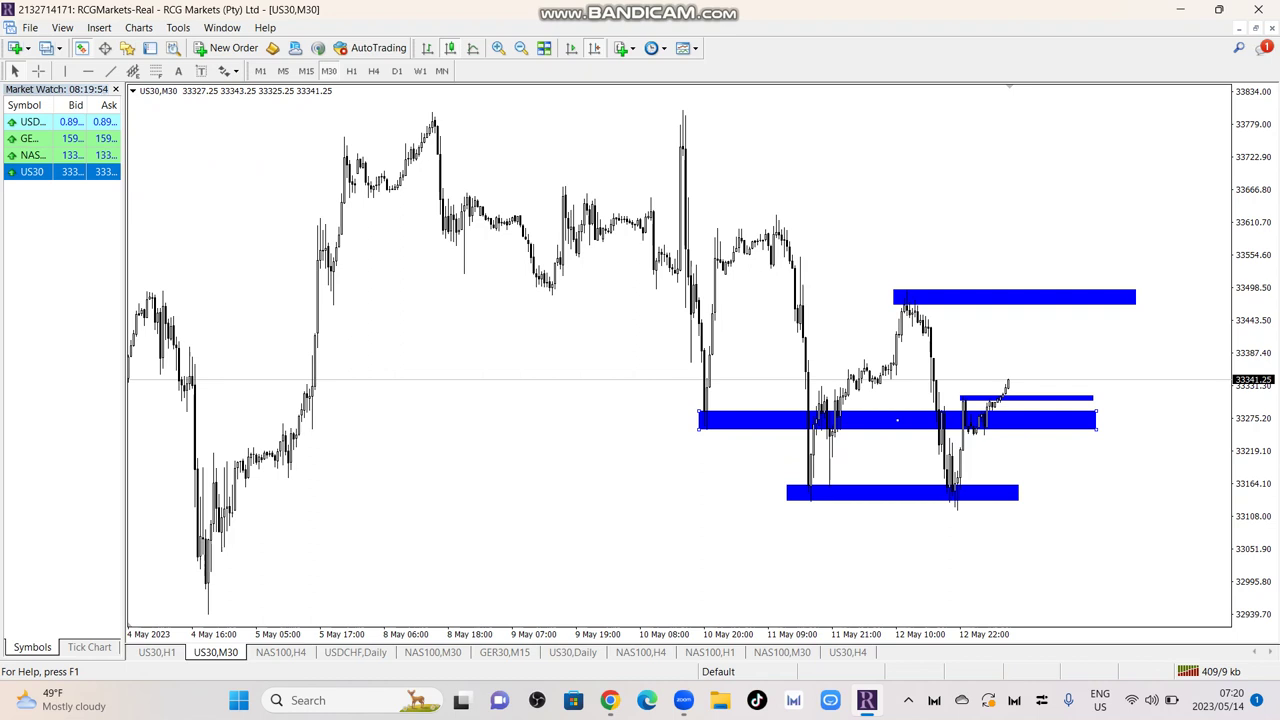
{"action": "left_click_drag", "start_coordinate": [1096, 430], "coordinate": [1088, 430]}
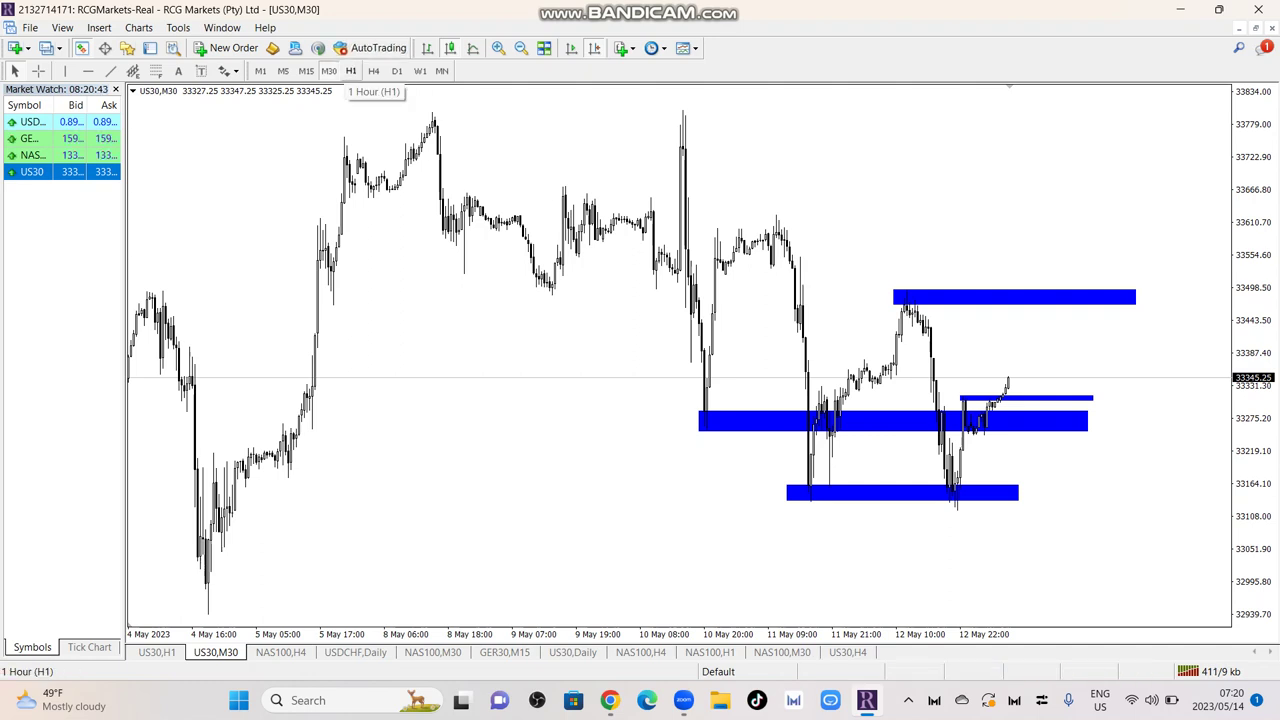
Step: Switch the US30 chart through H1 to the M5 timeframe to view the four blue zones
{"action": "left_click", "coordinate": [351, 71]}
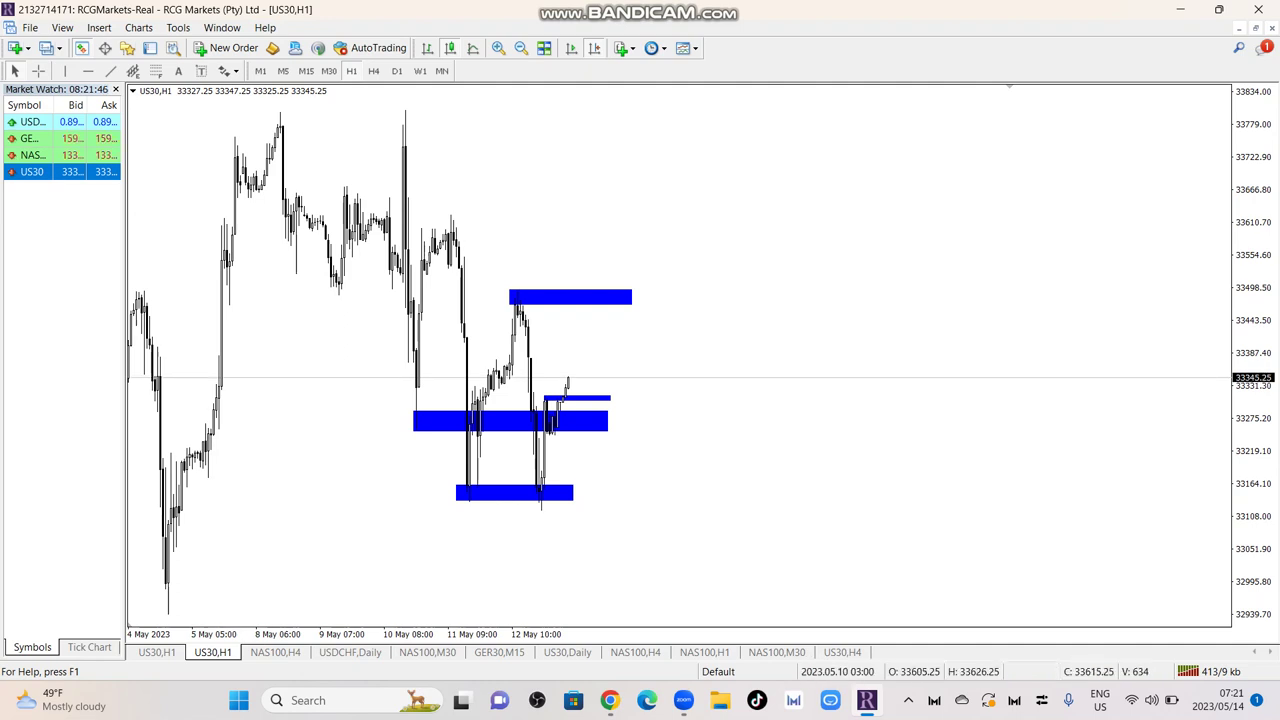
{"action": "left_click", "coordinate": [283, 71]}
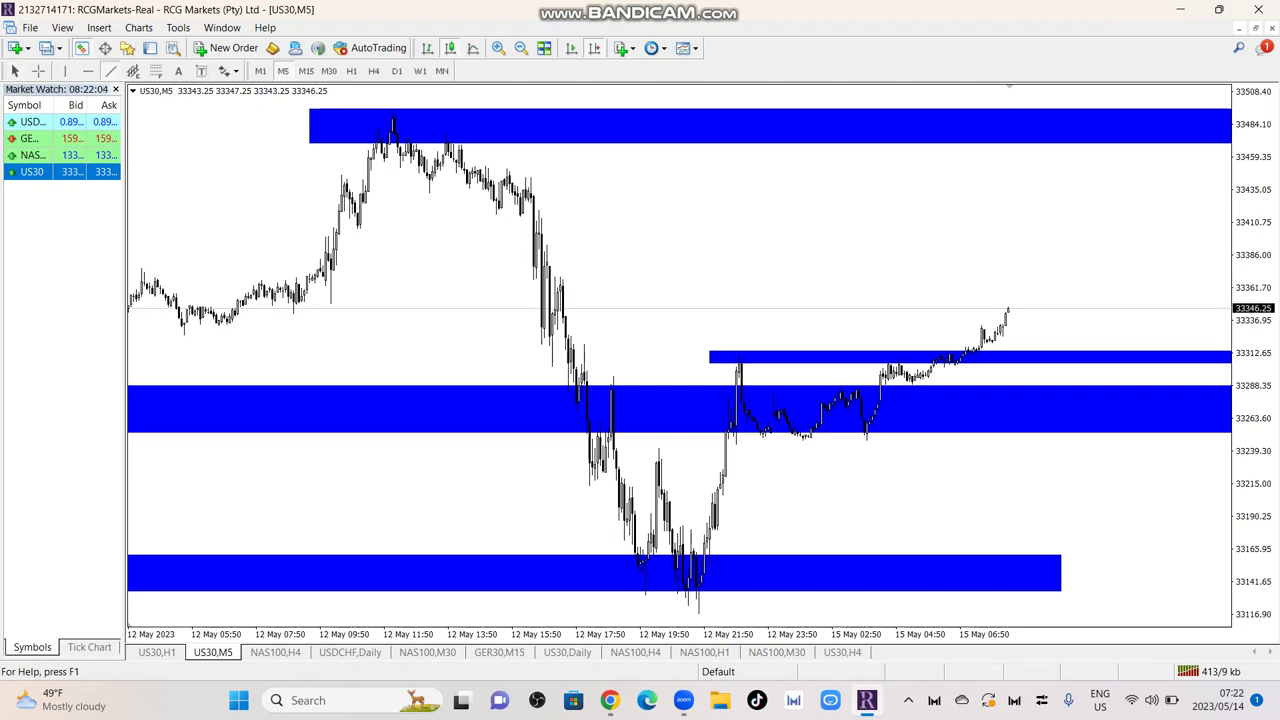
Step: Draw trendlines dropping to the thin zone and rallying to the top zone, then show the US30,H1 chart
{"action": "left_click_drag", "start_coordinate": [1008, 308], "coordinate": [1035, 350]}
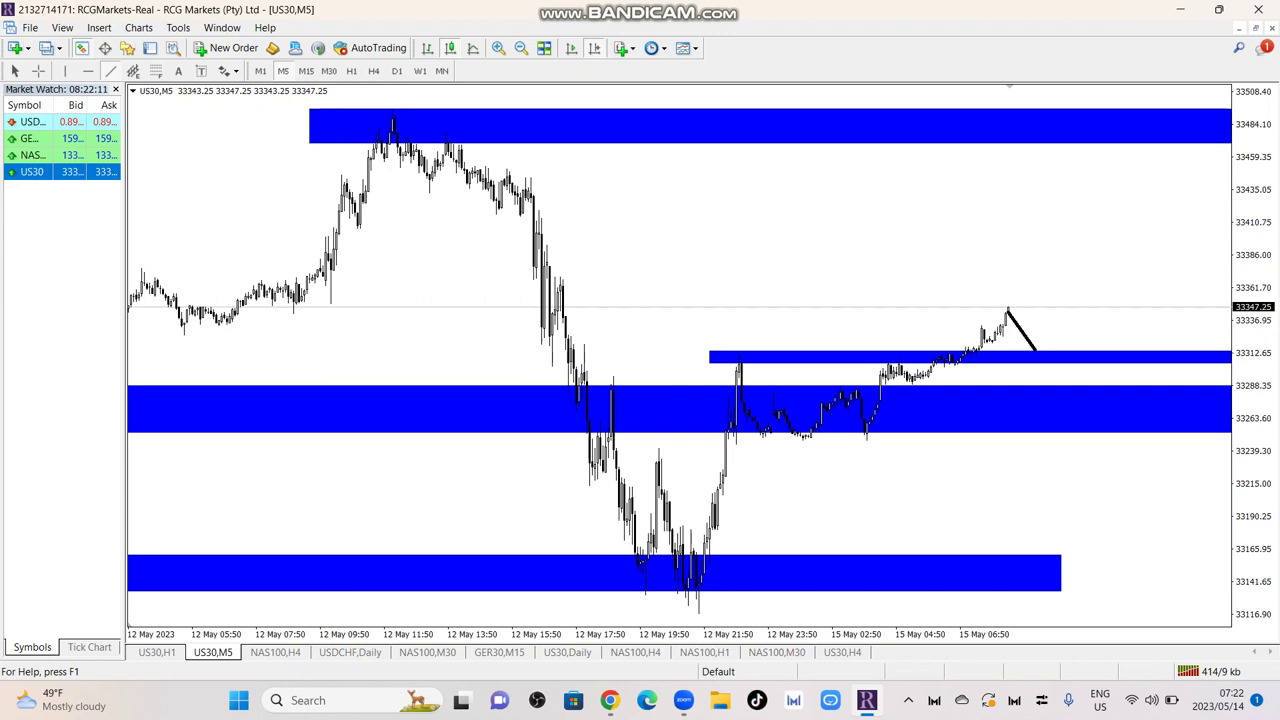
{"action": "left_click_drag", "start_coordinate": [1036, 350], "coordinate": [1106, 138]}
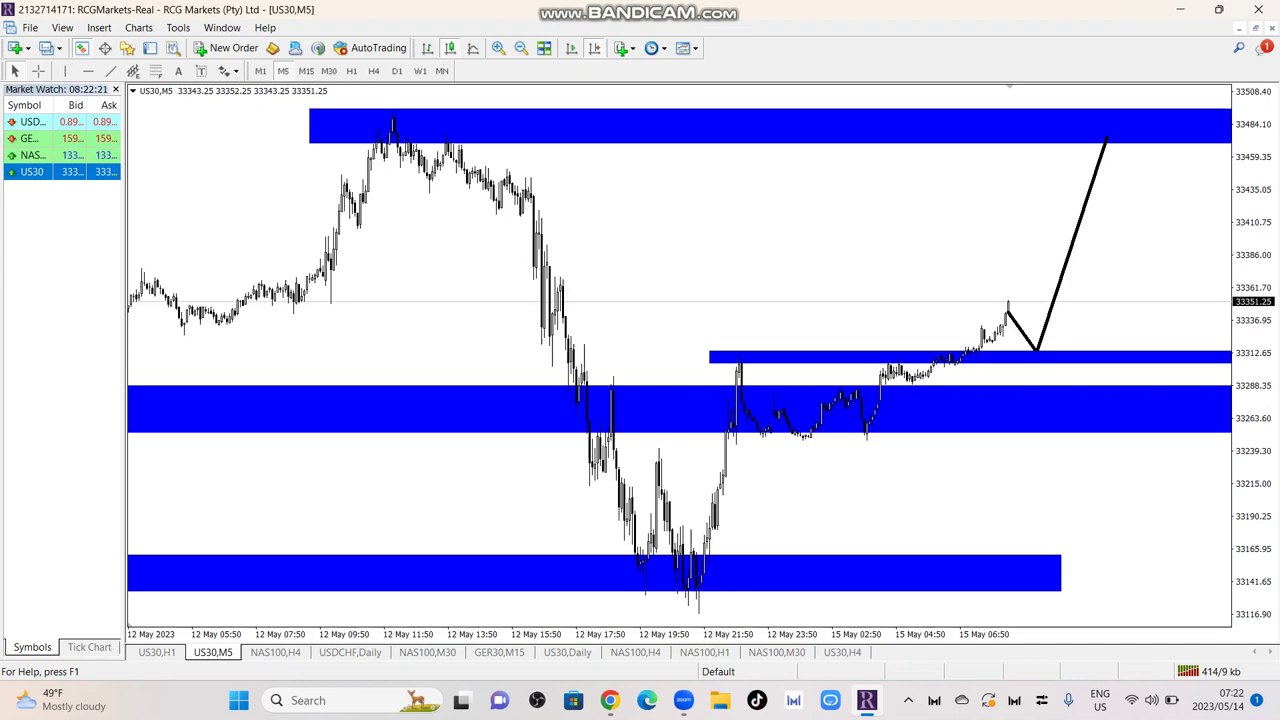
{"action": "left_click", "coordinate": [157, 652]}
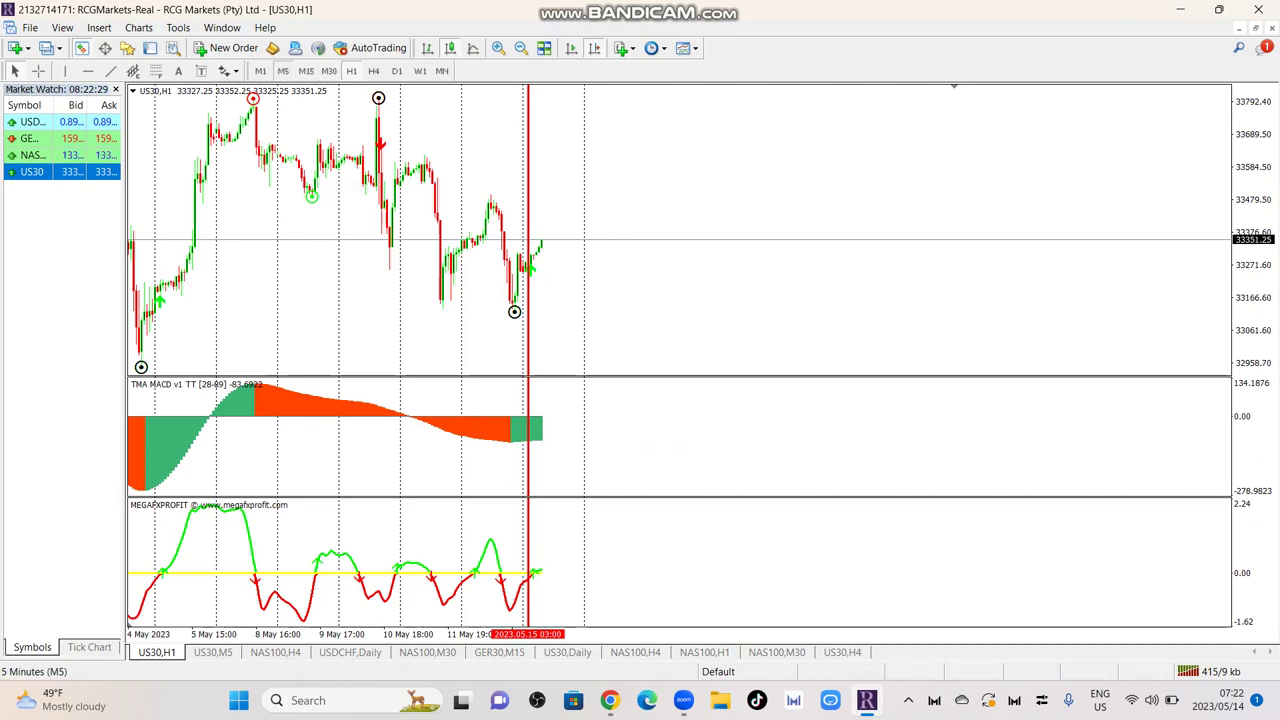
Step: View the US30 indicator chart on M5 at the latest bars, then NAS100 H1, dismissing both signal alerts
{"action": "left_click", "coordinate": [283, 70]}
{"action": "scroll", "coordinate": [680, 230], "scroll_direction": "down", "scroll_amount": 10}
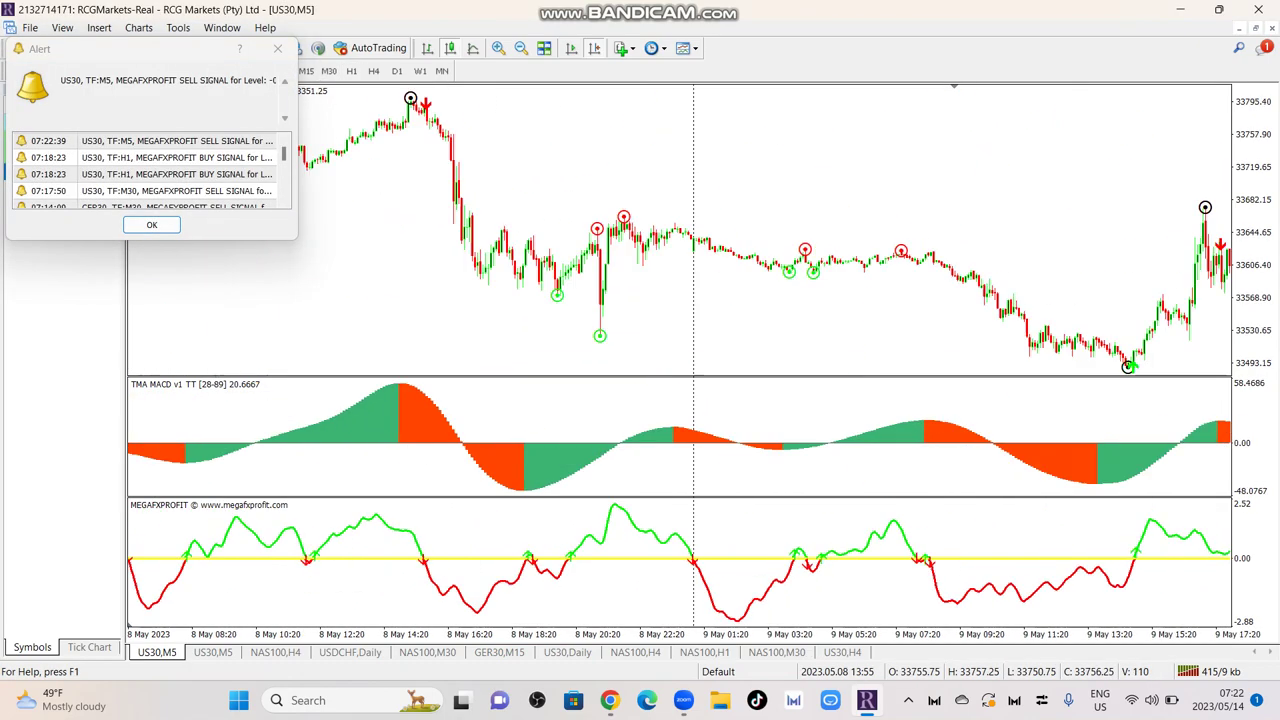
{"action": "scroll", "coordinate": [680, 230], "scroll_direction": "down", "scroll_amount": 10}
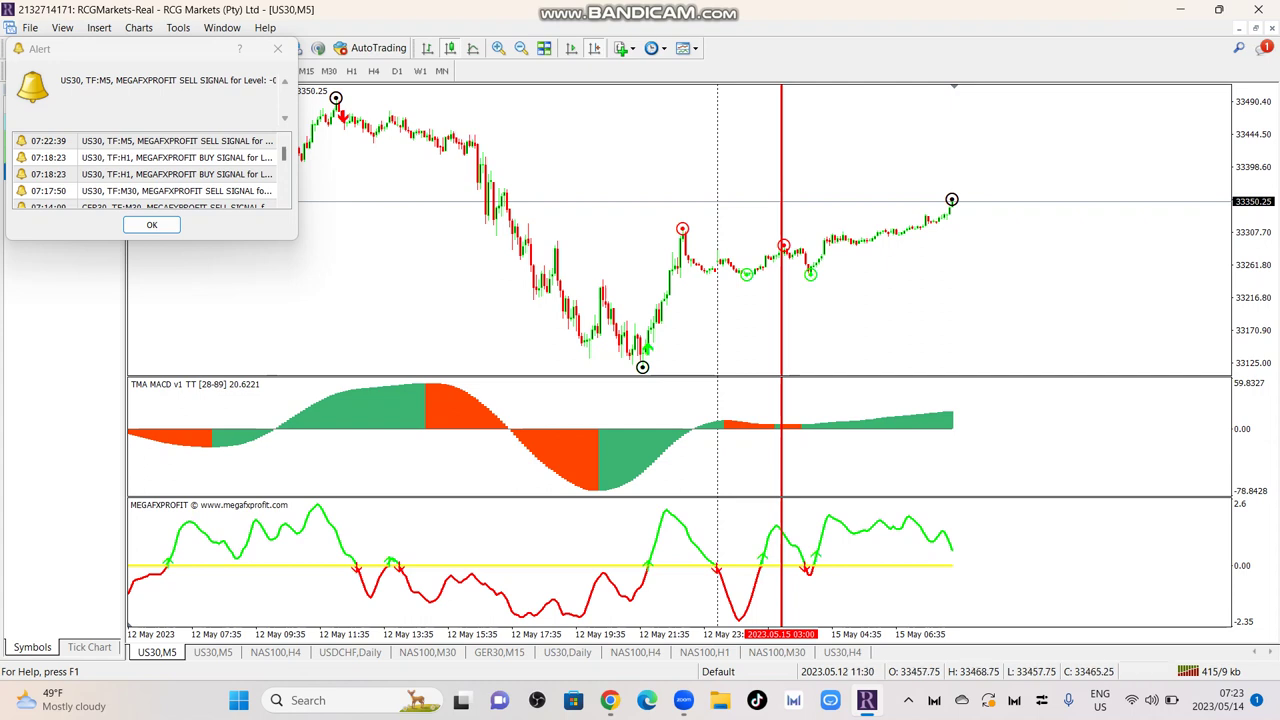
{"action": "key", "text": "Return"}
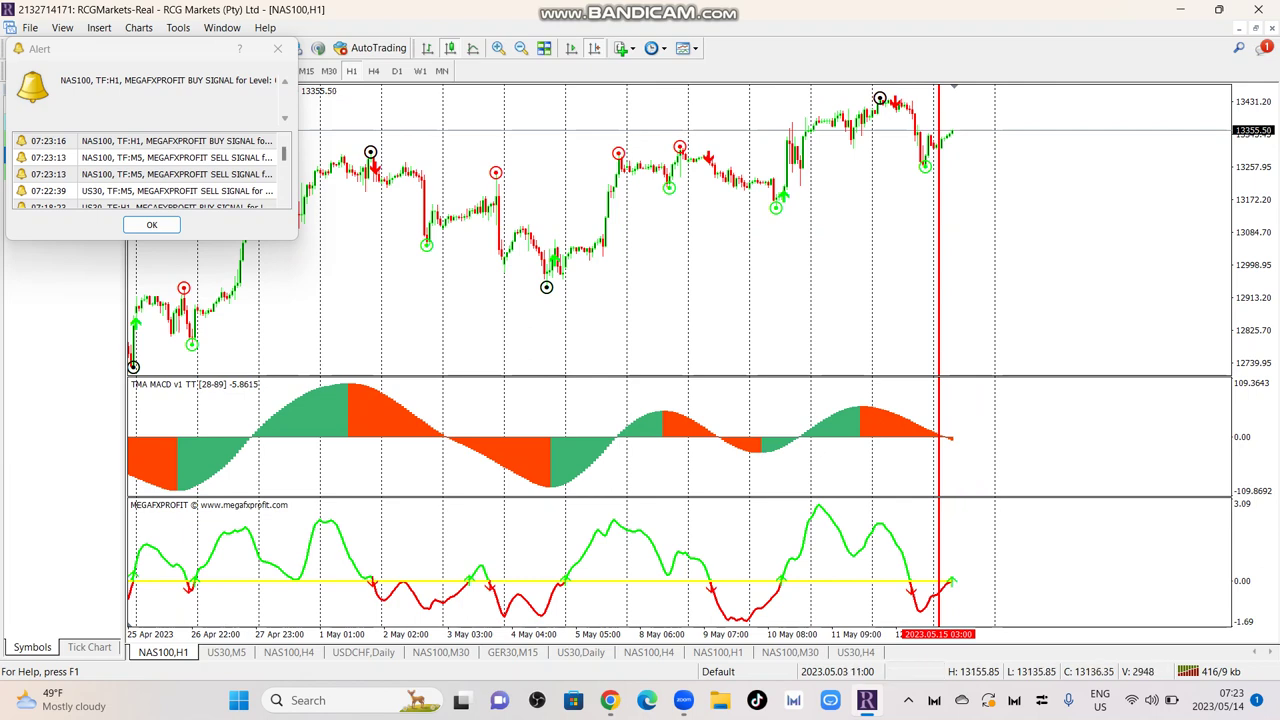
{"action": "key", "text": "Escape"}
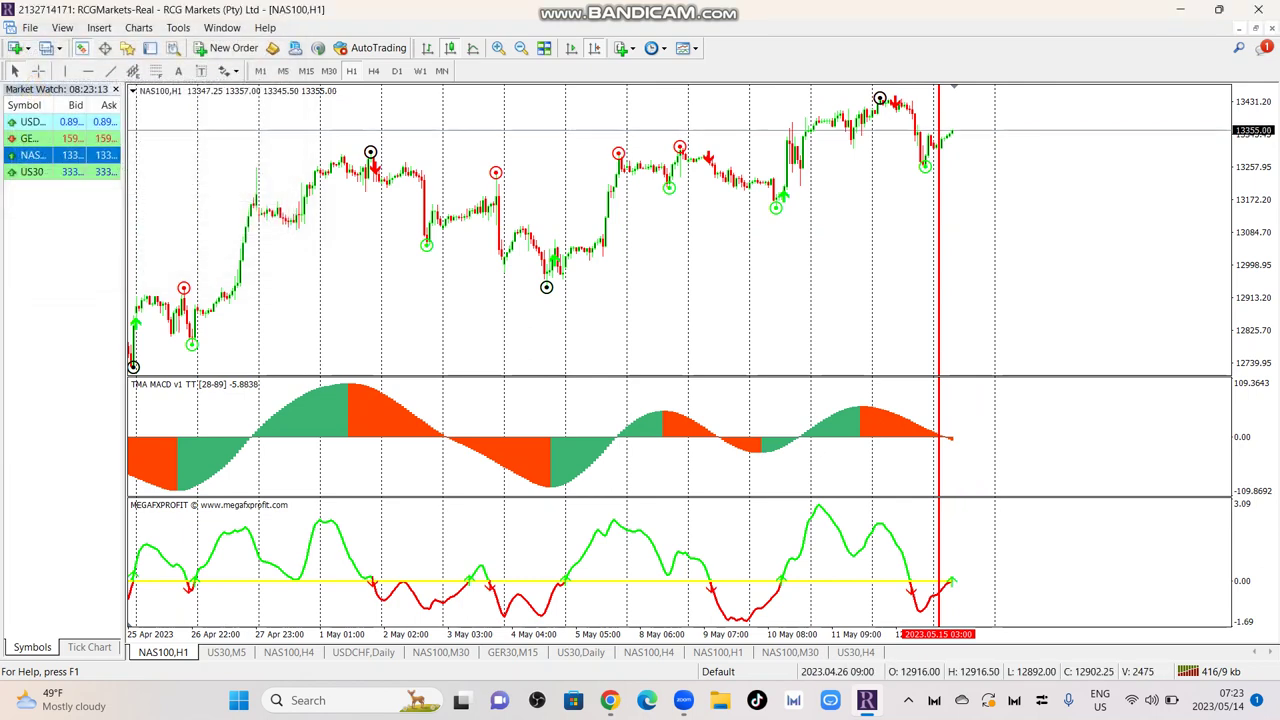